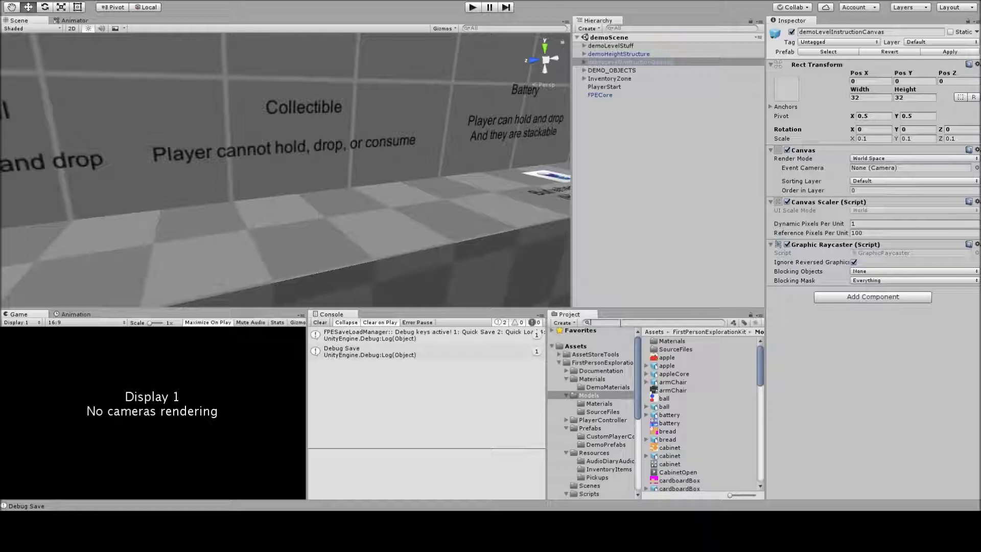
# Search the project for "collect", inspect the collectible model, and place it in the scene beneath the Collectible sign
pyautogui.write('collect')
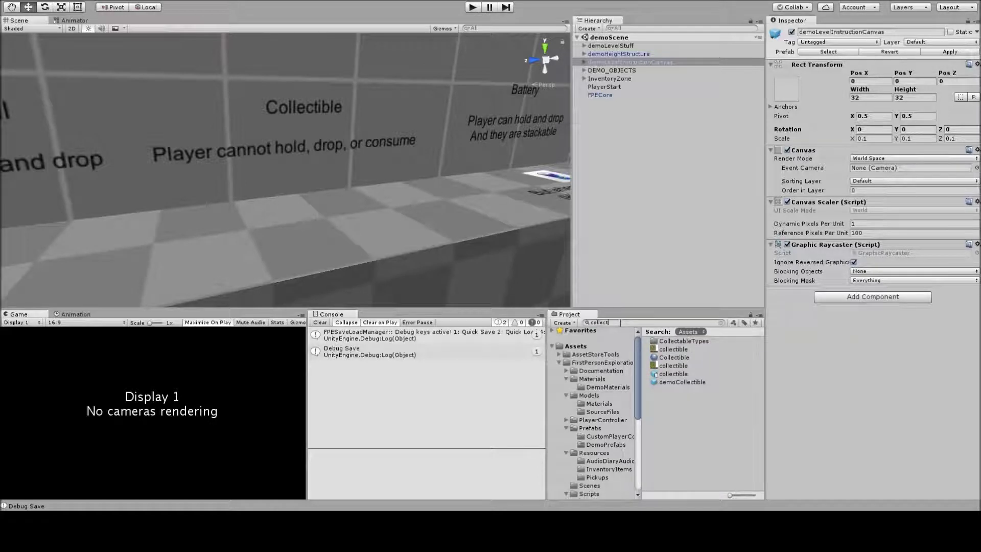
pyautogui.click(676, 375)
pyautogui.click(633, 324)
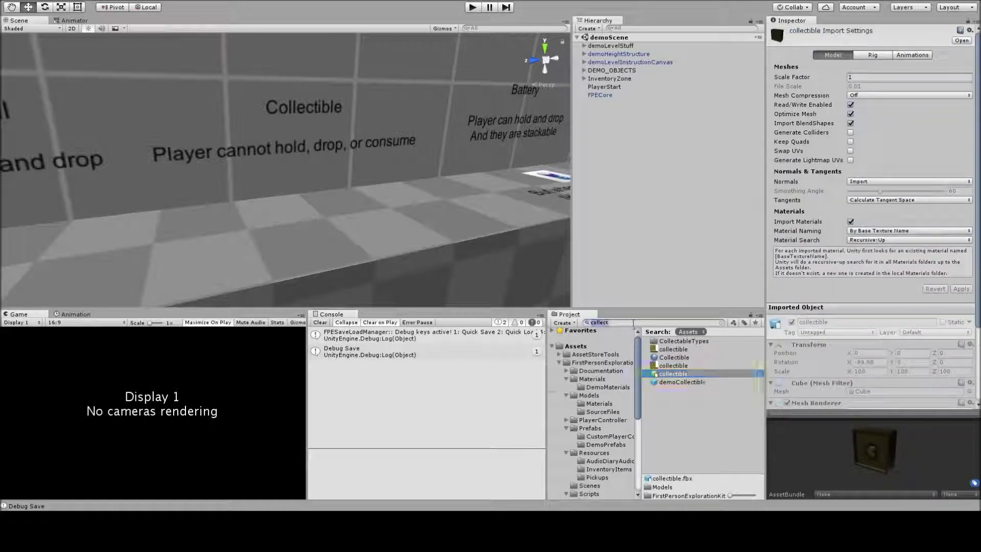
pyautogui.press('BackSpace')
pyautogui.moveTo(875, 443); pyautogui.dragTo(861, 319)
pyautogui.moveTo(800, 381); pyautogui.dragTo(897, 437)
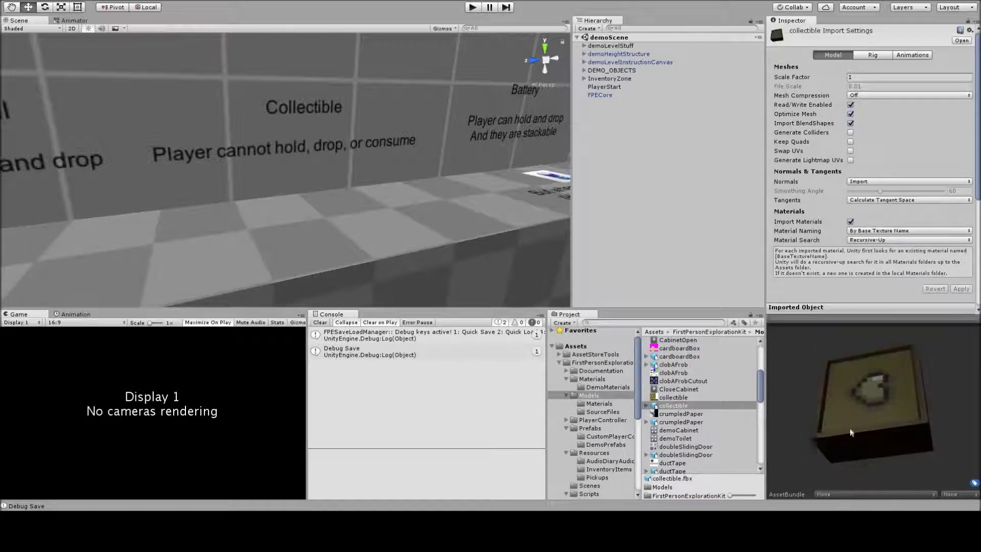
pyautogui.click(673, 406)
pyautogui.moveTo(673, 409); pyautogui.dragTo(326, 219)
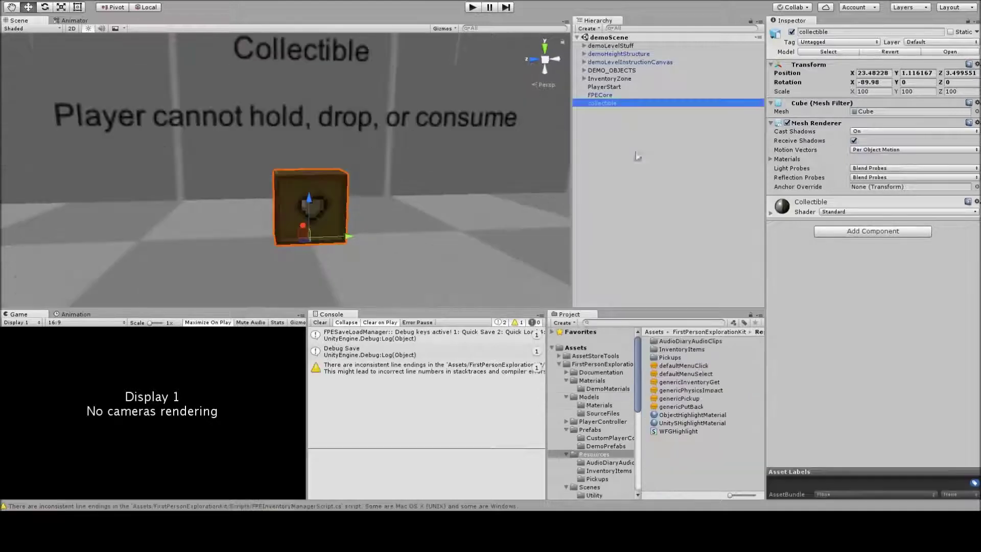
# Add a Box Collider component to the collectible object
pyautogui.click(868, 232)
pyautogui.press('BackSpace')
pyautogui.press('Down')
pyautogui.press('Down')
pyautogui.press('Down')
pyautogui.press('Return')
pyautogui.click(852, 260)
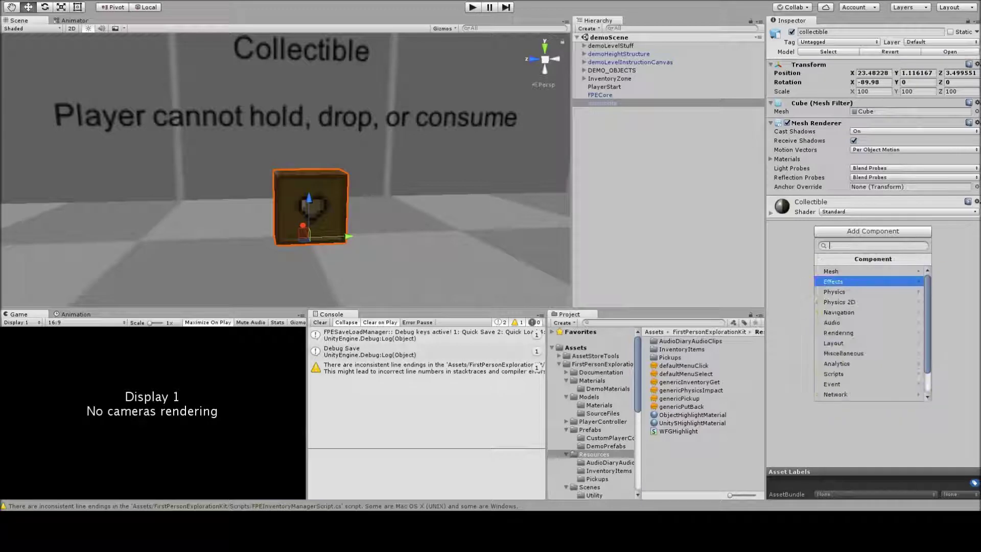
pyautogui.click(848, 292)
pyautogui.click(848, 292)
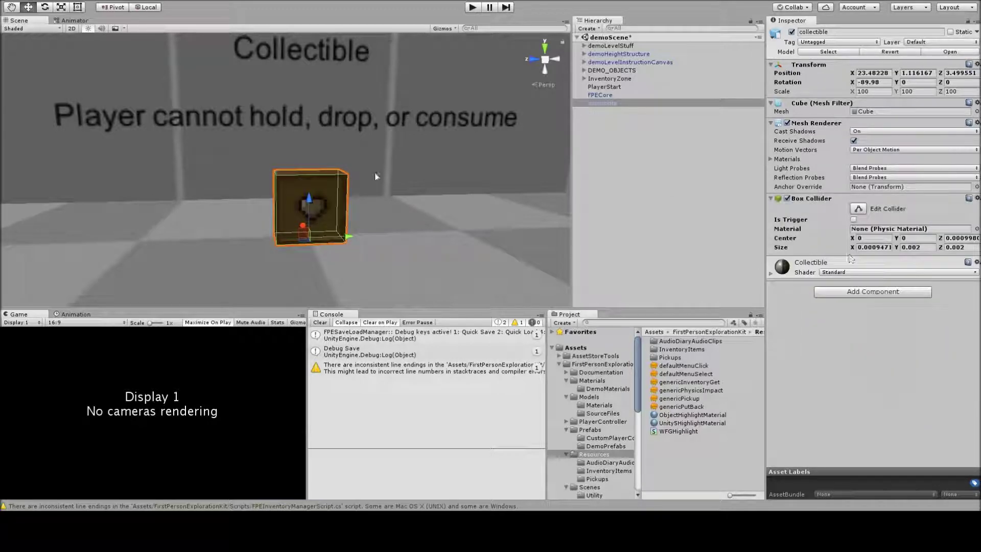
# Add the FPE Interactable Inventory Item Script to the collectible and open its Inventory Item Type options
pyautogui.click(859, 294)
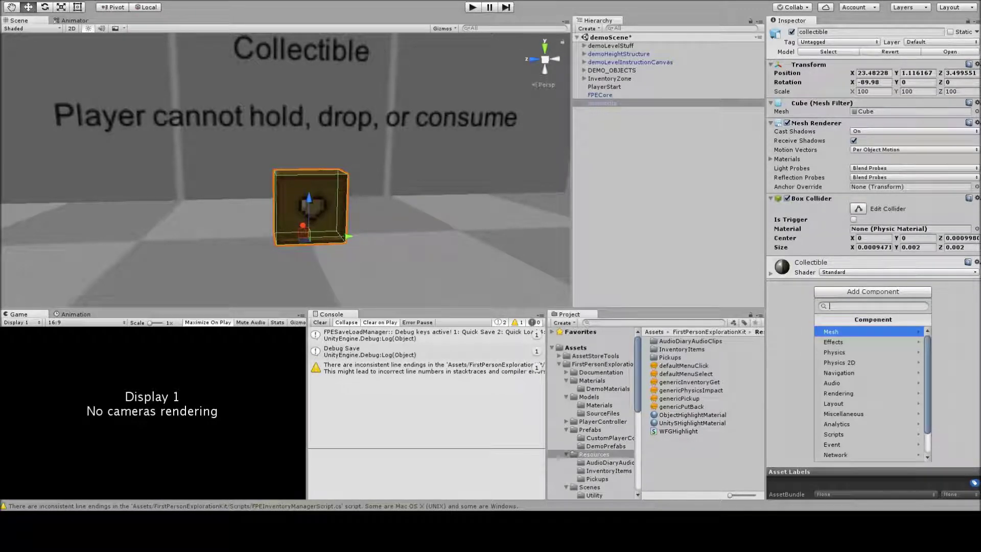
pyautogui.write('inventoryite')
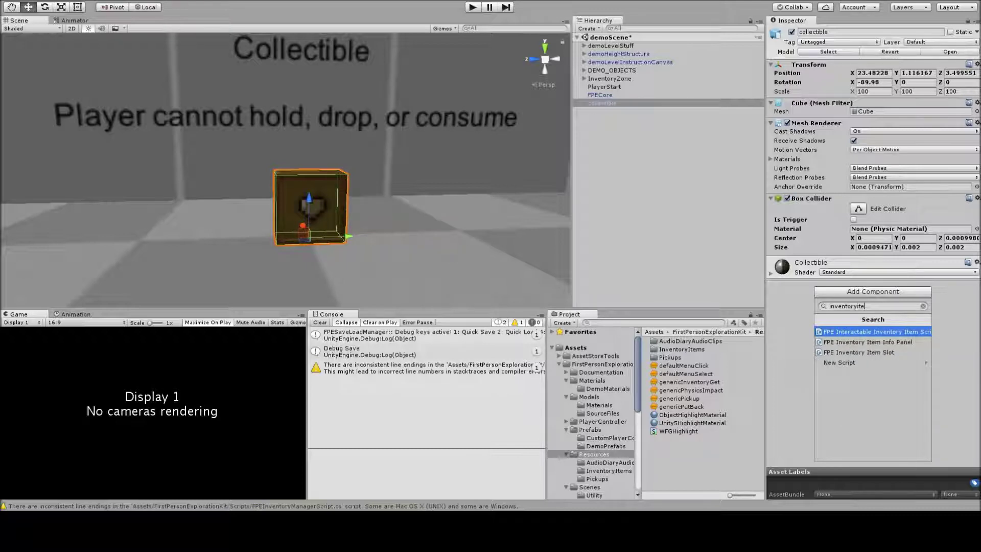
pyautogui.click(908, 331)
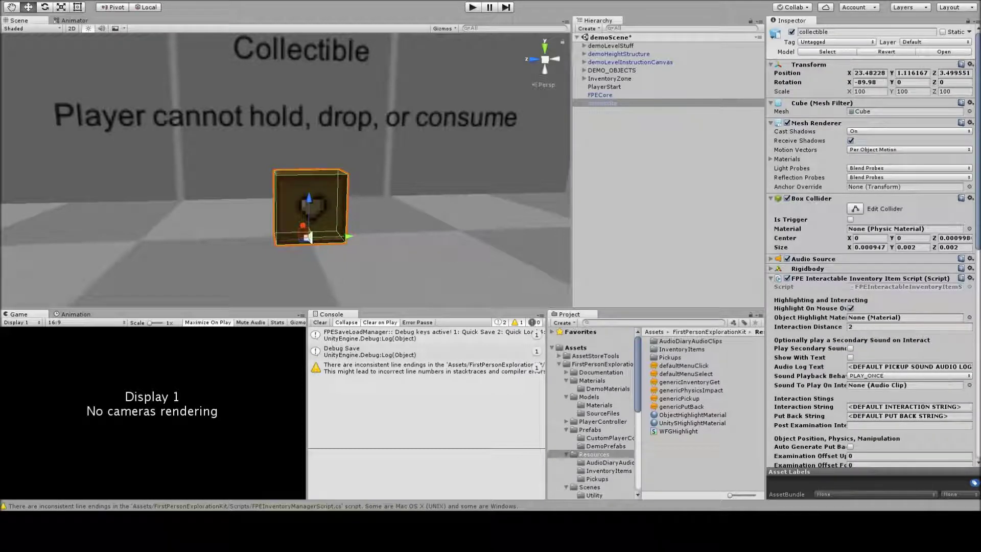
pyautogui.scroll(-2, 964, 224)
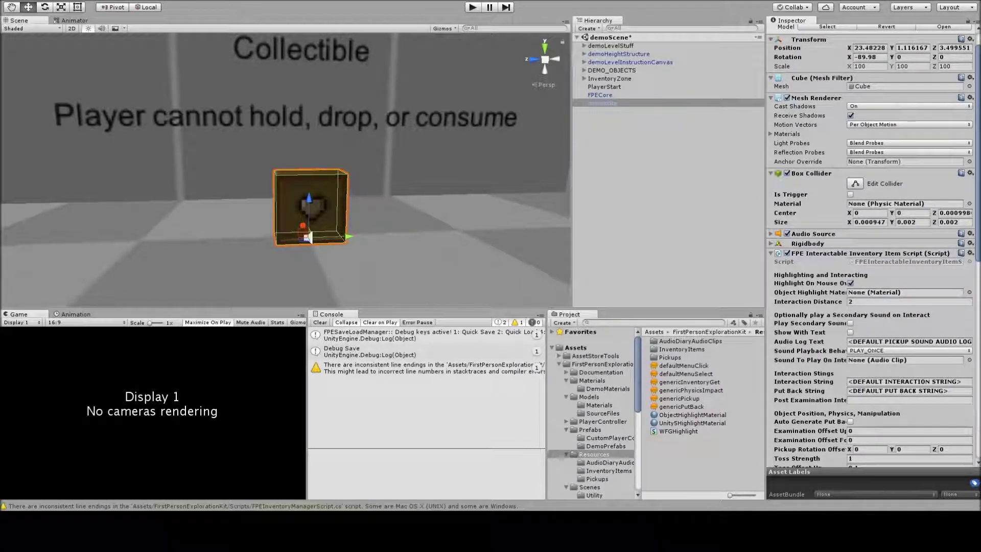
pyautogui.scroll(-6, 874, 247)
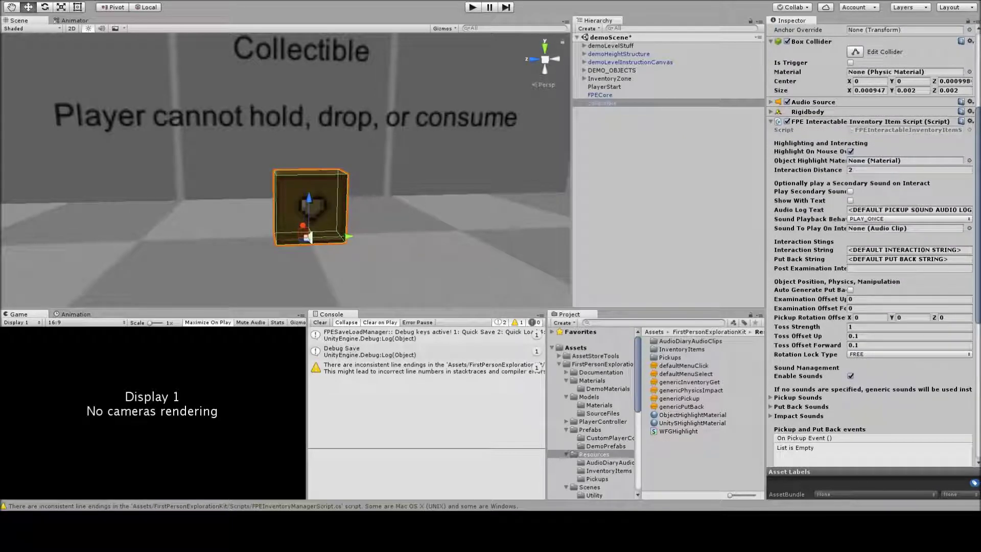
pyautogui.scroll(-12, 874, 247)
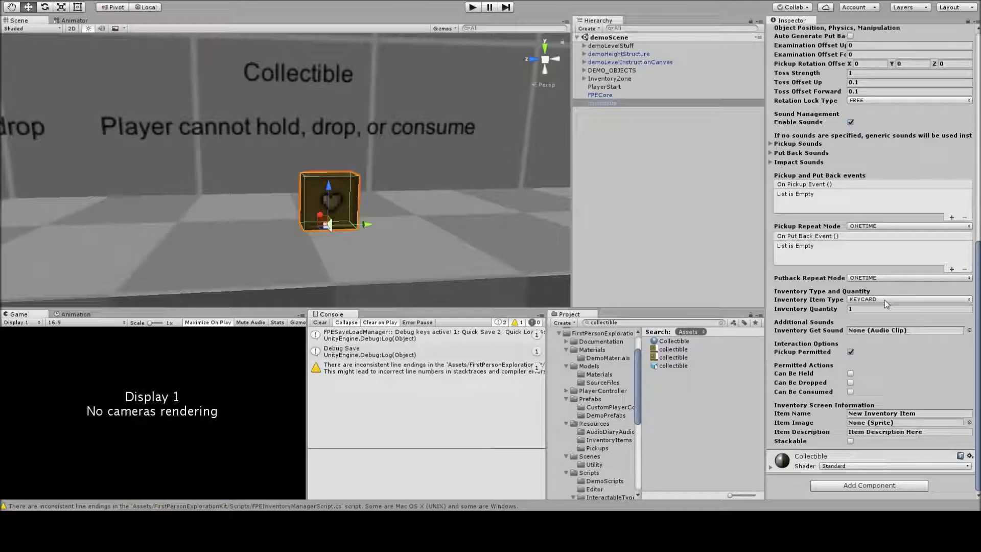
pyautogui.click(885, 299)
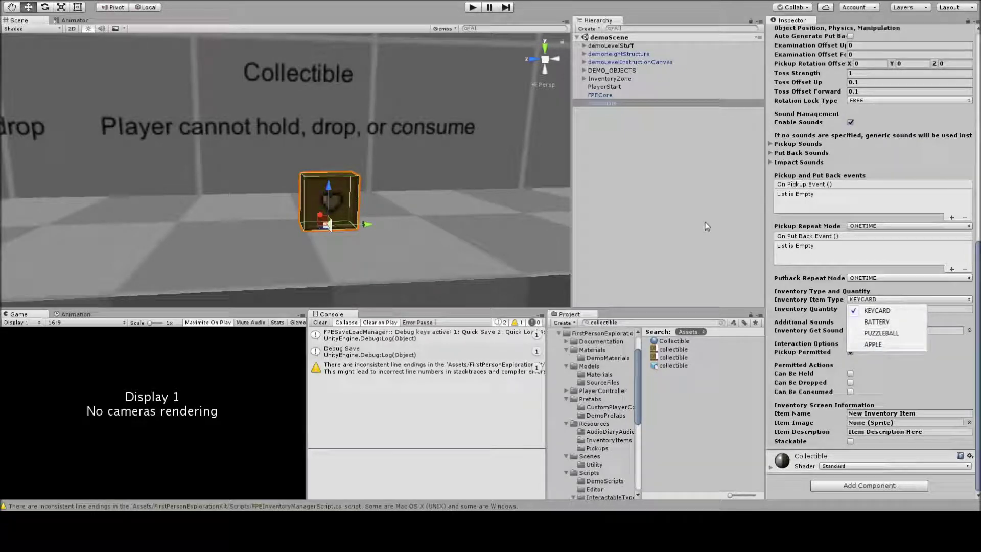
# Switch to Visual Studio, add COLLECTIBLE = 4 after APPLE in the eInventoryItems enum of FPEInventoryManagerScript.cs, and save the script
pyautogui.hotkey('alt', 'Tab')
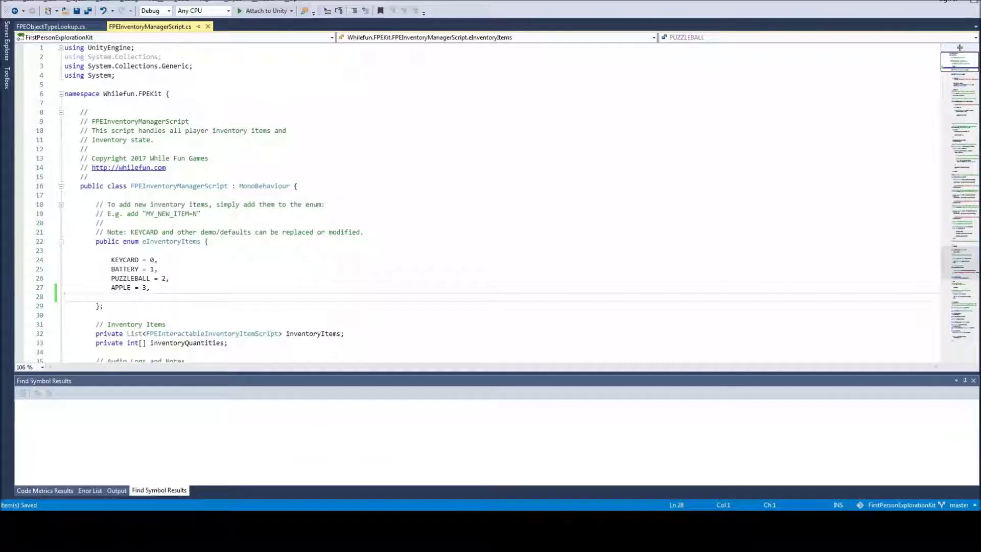
pyautogui.click(151, 288)
pyautogui.press('Return')
pyautogui.write('COLLECTIBLE')
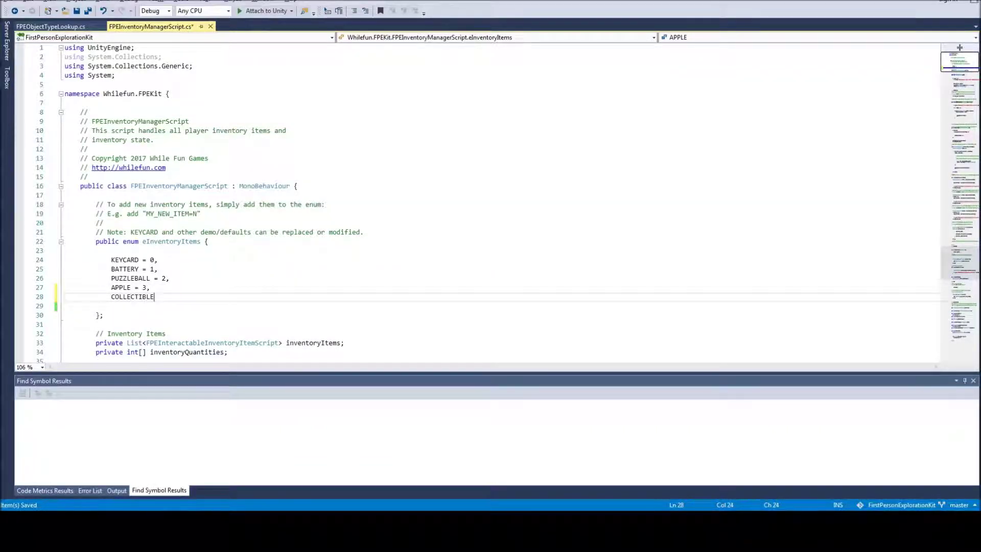
pyautogui.write(' = 4')
pyautogui.hotkey('ctrl', 's')
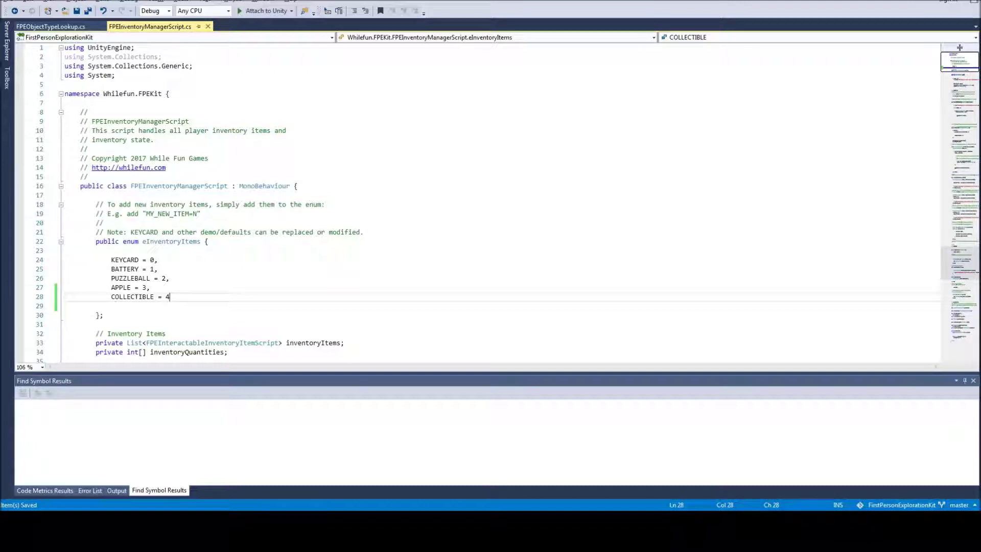
# Switch back to Unity and set the collectible's Inventory Item Type to COLLECTIBLE
pyautogui.hotkey('alt', 'Tab')
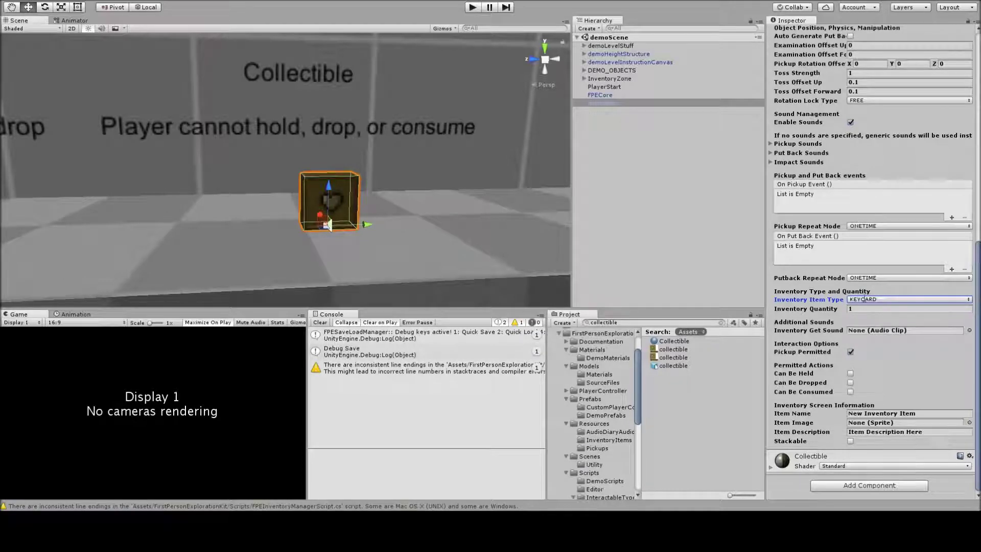
pyautogui.click(862, 299)
pyautogui.click(896, 357)
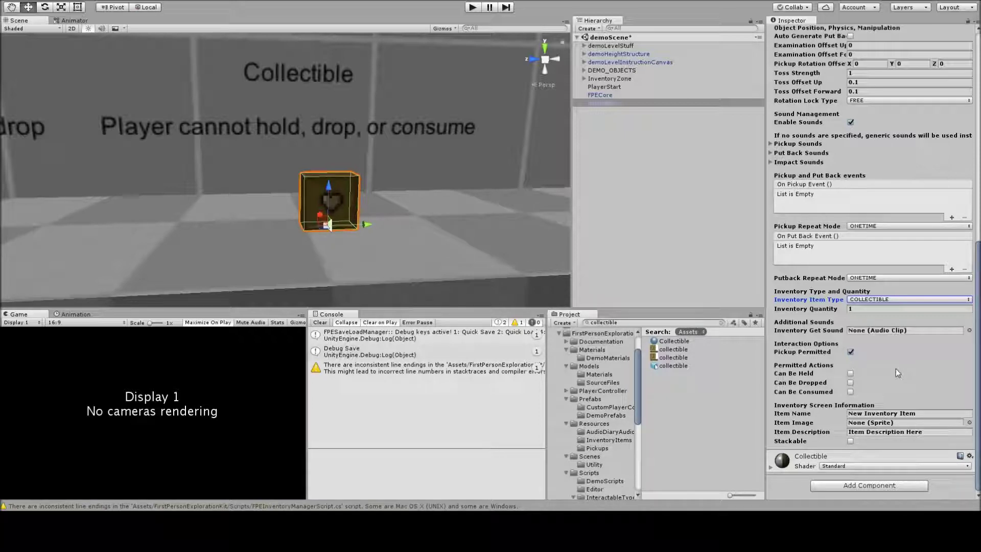
pyautogui.click(603, 103)
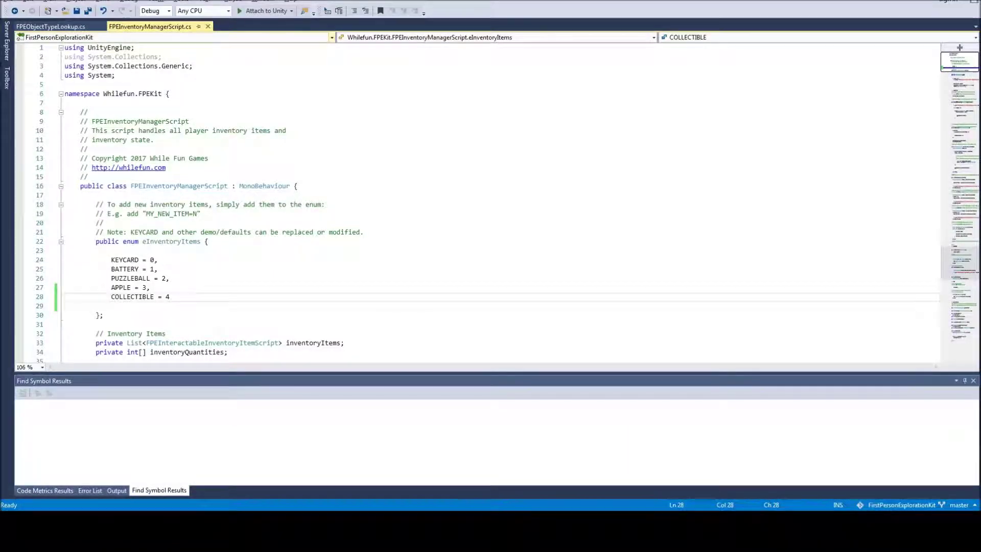
# In FPEObjectTypeLookup.cs, copy the PUZZLEBALL lookup entry to a new line below the comment about adding new items
pyautogui.hotkey('ctrl', 'Tab')
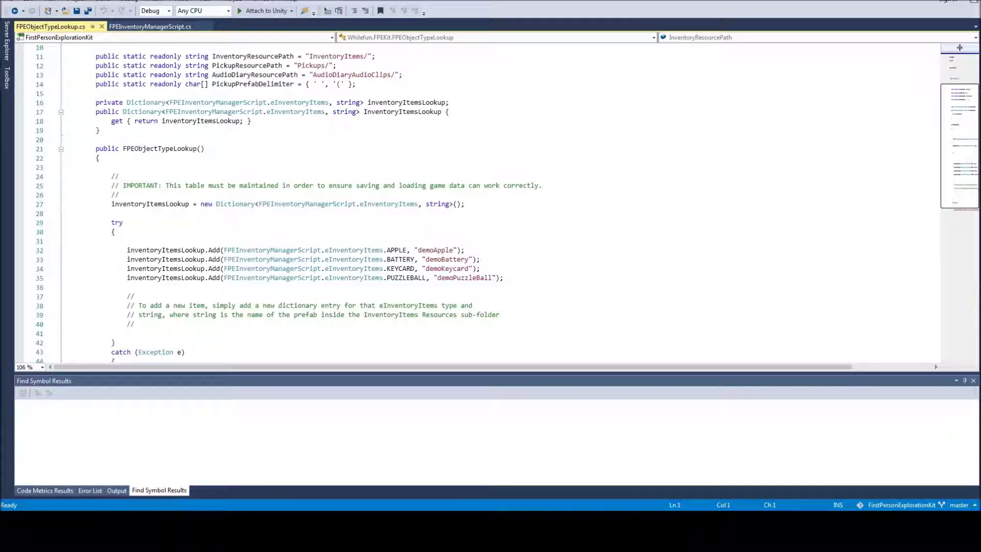
pyautogui.scroll(-2, 85, 54)
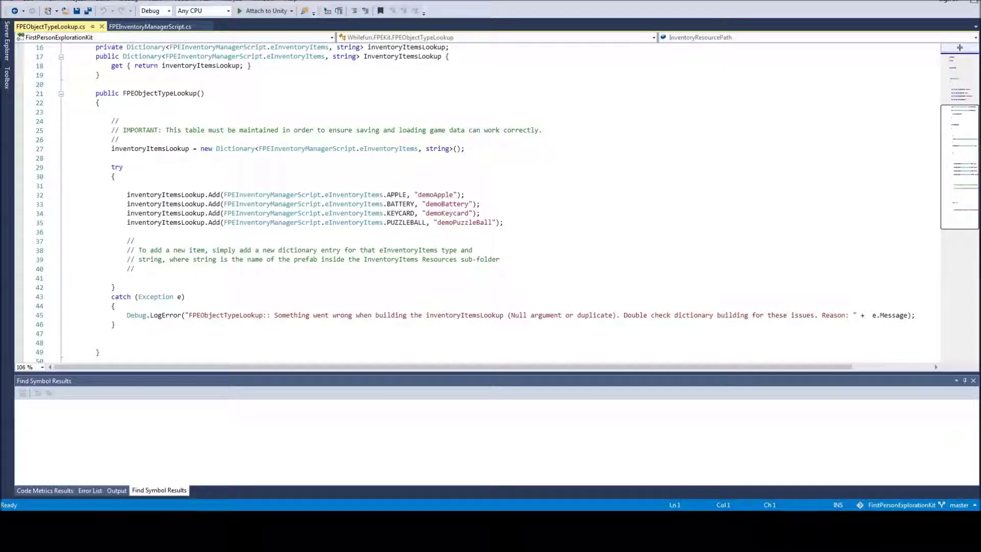
pyautogui.moveTo(504, 222); pyautogui.dragTo(126, 223)
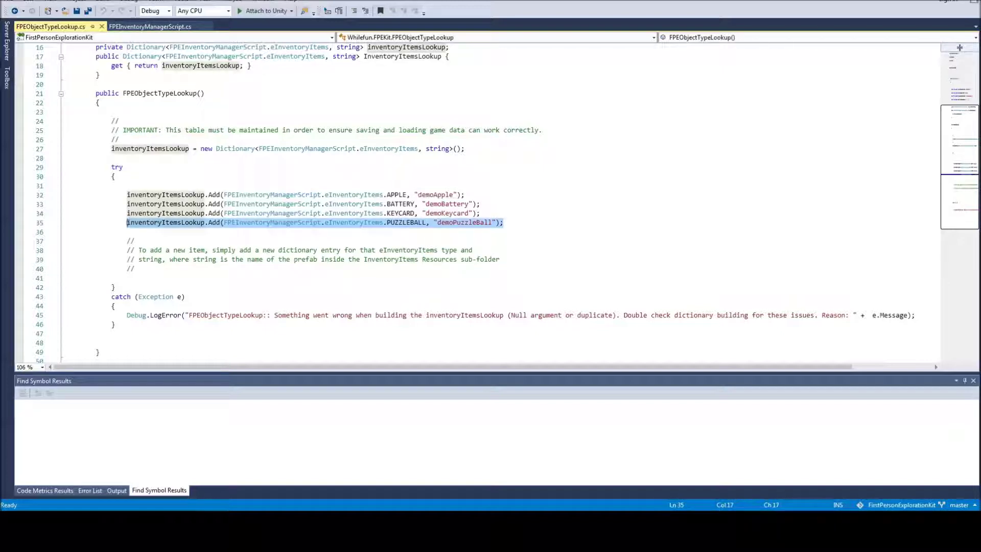
pyautogui.hotkey('ctrl', 'c')
pyautogui.click(134, 269)
pyautogui.press('Return')
pyautogui.press('Return')
pyautogui.hotkey('ctrl', 'v')
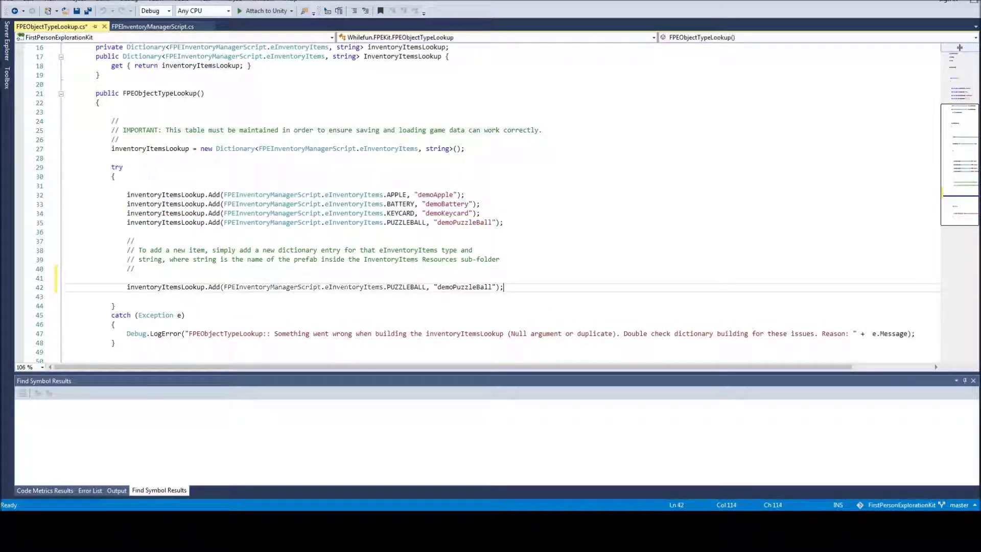
# Change the copied lookup entry to the COLLECTIBLE type with the prefab name "demoCollectible" and save the script
pyautogui.doubleClick(406, 287)
pyautogui.write('COLLECTIBLE')
pyautogui.click(453, 287)
pyautogui.doubleClick(453, 287)
pyautogui.write('demoCollecit')
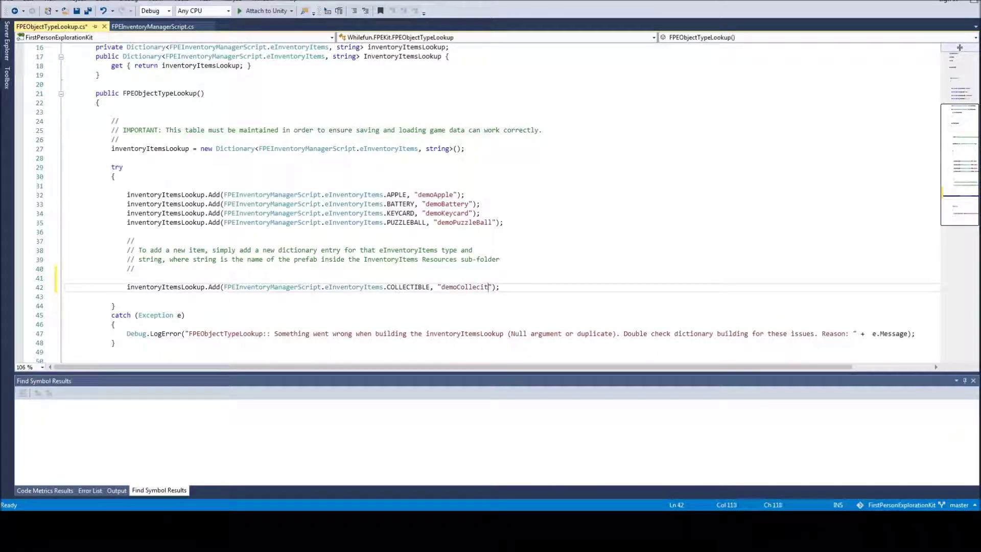
pyautogui.press('BackSpace')
pyautogui.press('BackSpace')
pyautogui.write('tible')
pyautogui.hotkey('ctrl', 's')
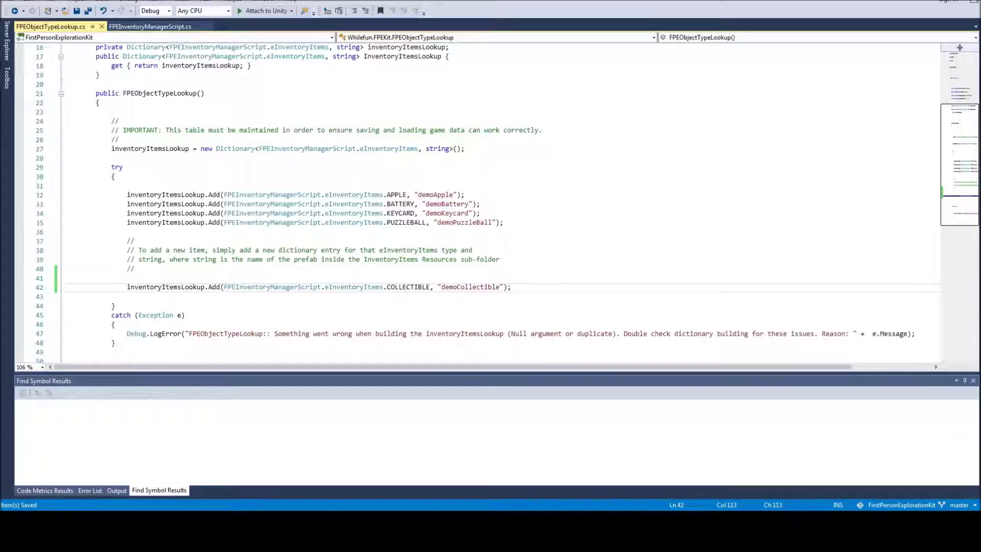
# Switch back to Unity and rename the collectible scene object demoCollectible
pyautogui.hotkey('alt', 'Tab')
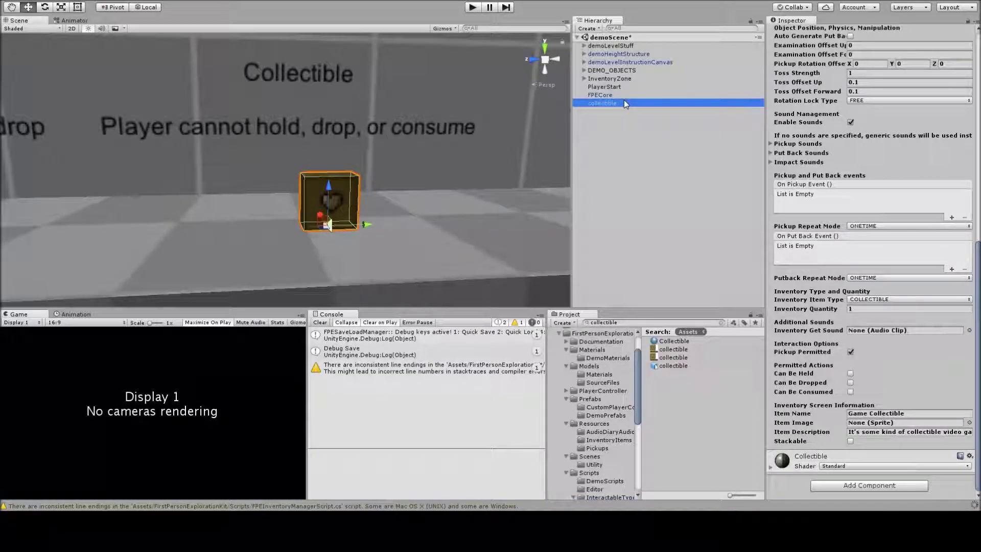
pyautogui.click(624, 101)
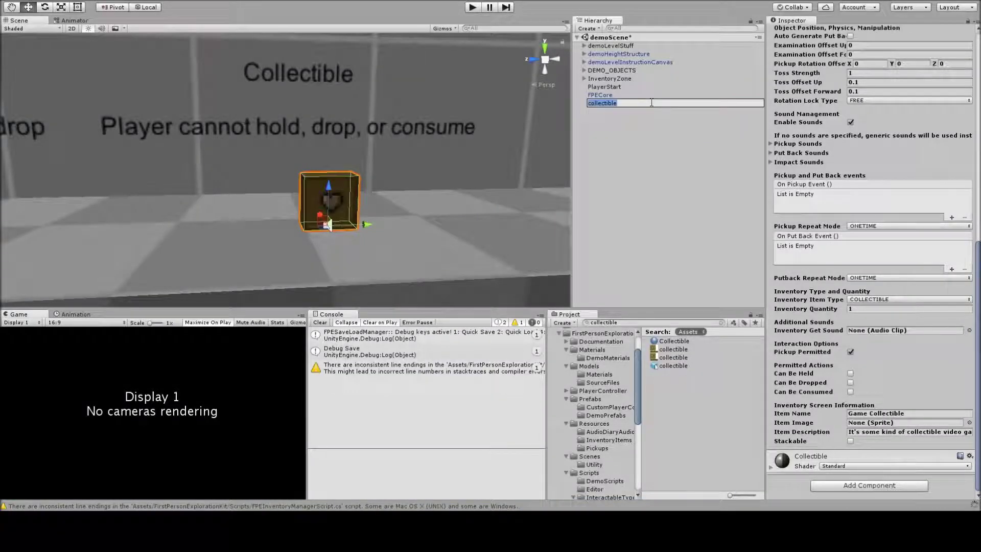
pyautogui.write('demoCollectible')
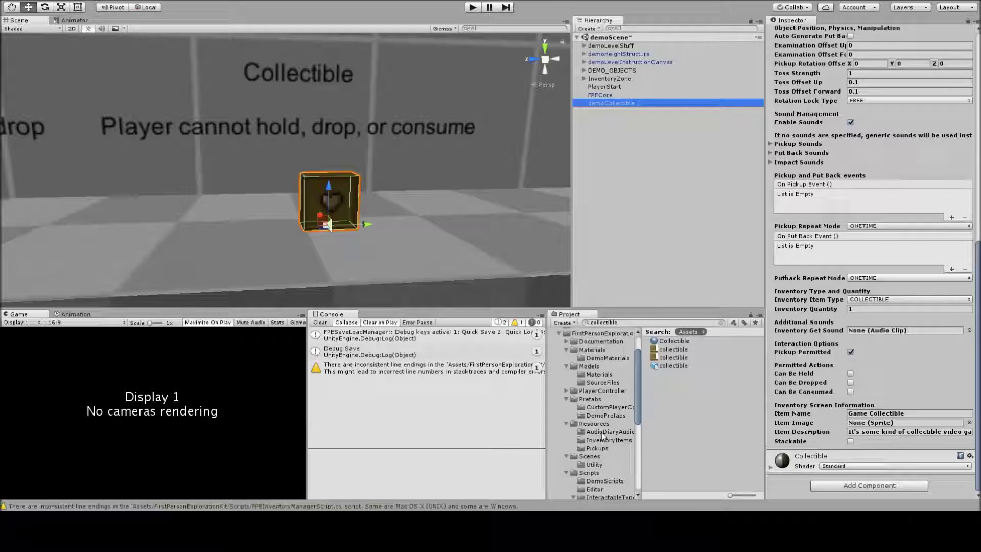
# Create a prefab from the demoCollectible object in the InventoryItems folder under Resources
pyautogui.moveTo(637, 385); pyautogui.dragTo(637, 362)
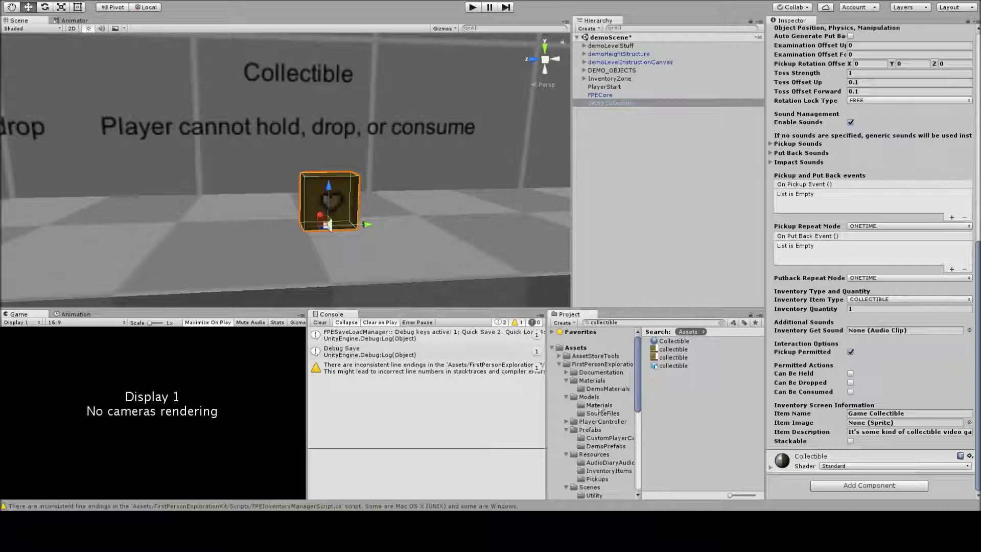
pyautogui.click(595, 454)
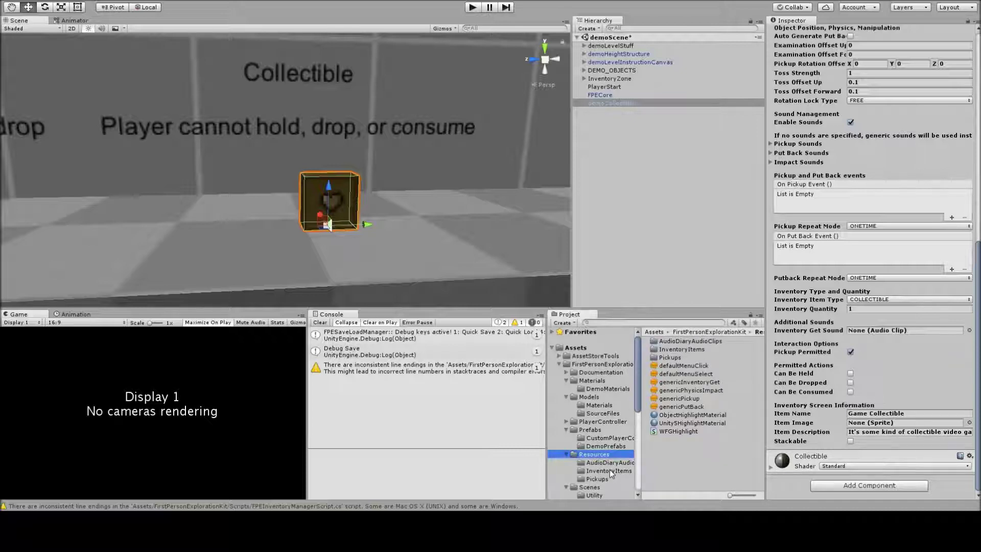
pyautogui.click(609, 470)
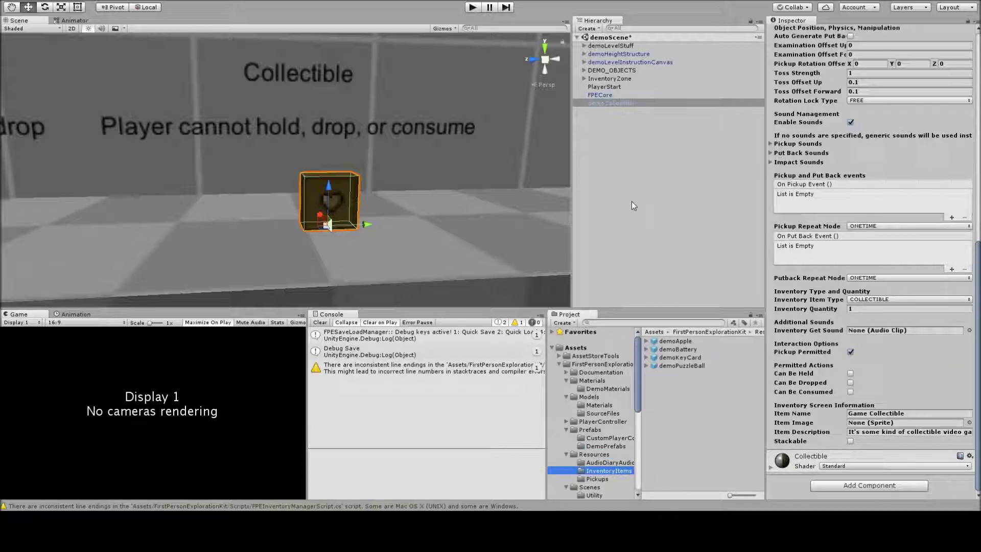
pyautogui.moveTo(614, 106); pyautogui.dragTo(702, 419)
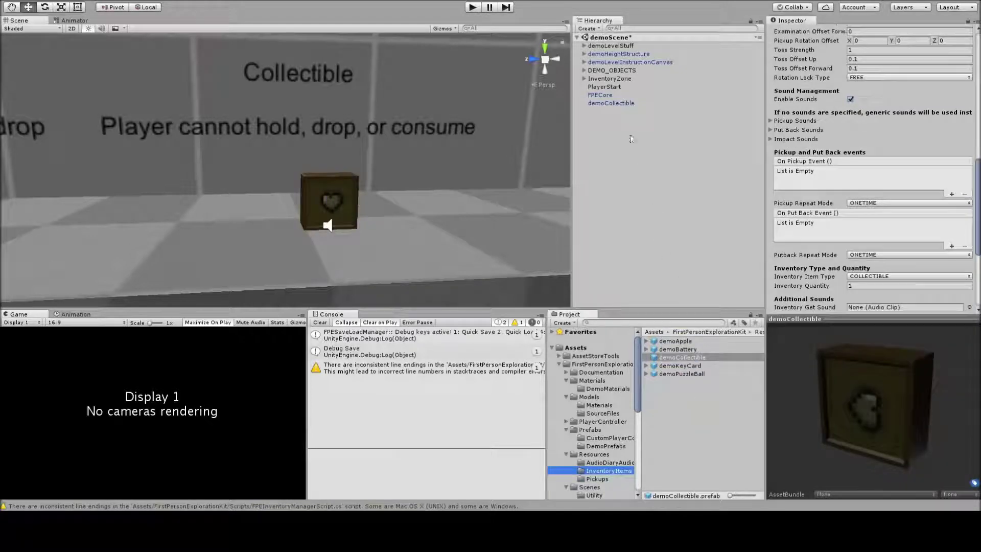
# Delete the original demoCollectible from the scene and place an instance of its prefab beneath the Collectible sign
pyautogui.press('Delete')
pyautogui.moveTo(681, 358); pyautogui.dragTo(341, 223)
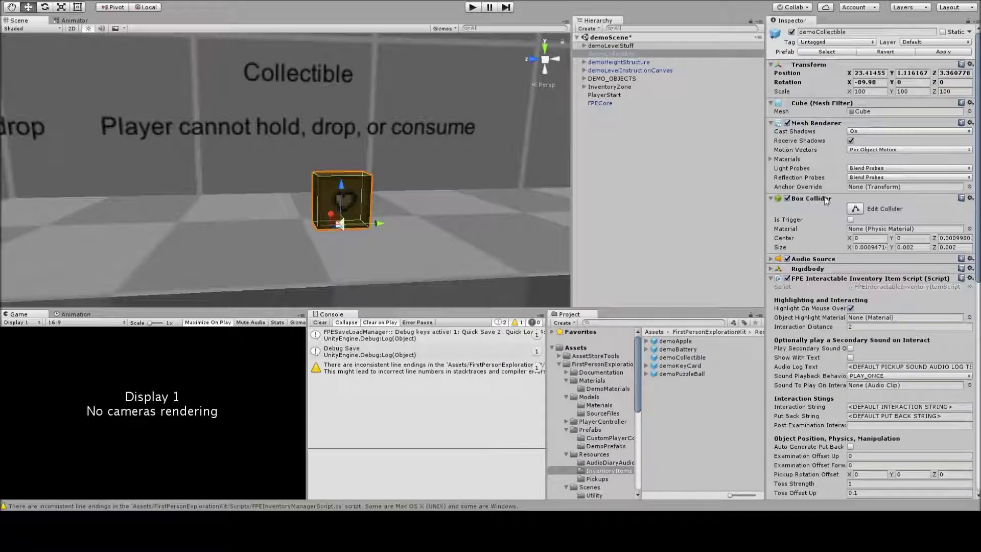
pyautogui.scroll(-5, 828, 216)
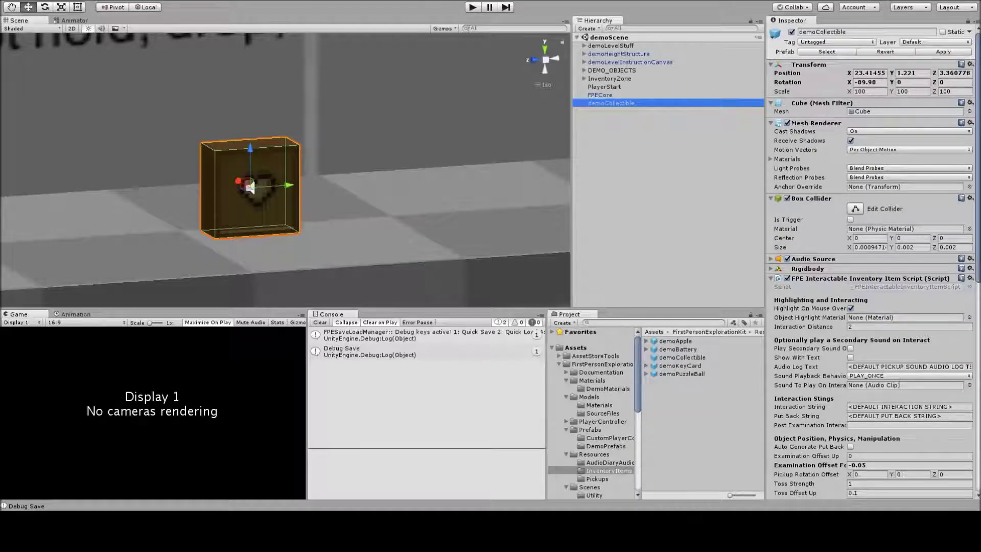
# Run demoScene in Play mode to test the collectible item
pyautogui.click(472, 7)
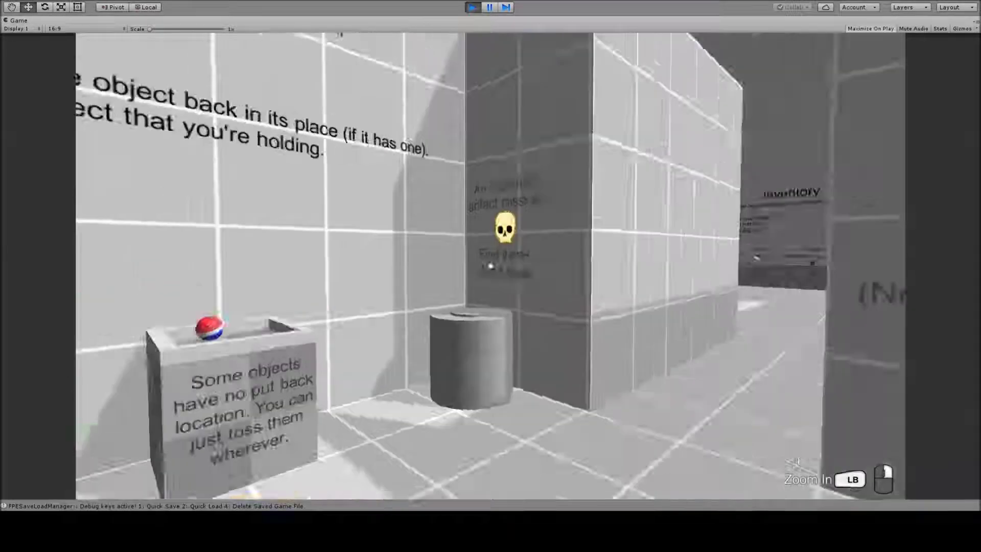
# Walk the player over to the Game Collectible on the Inventory shelf beneath the Collectible sign
pyautogui.press('w')
pyautogui.press('w')
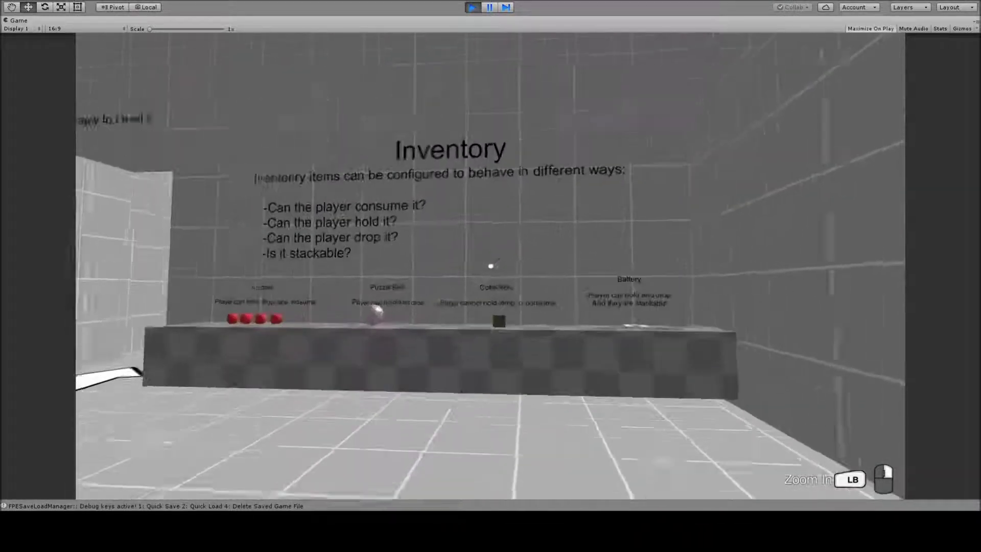
pyautogui.press('w')
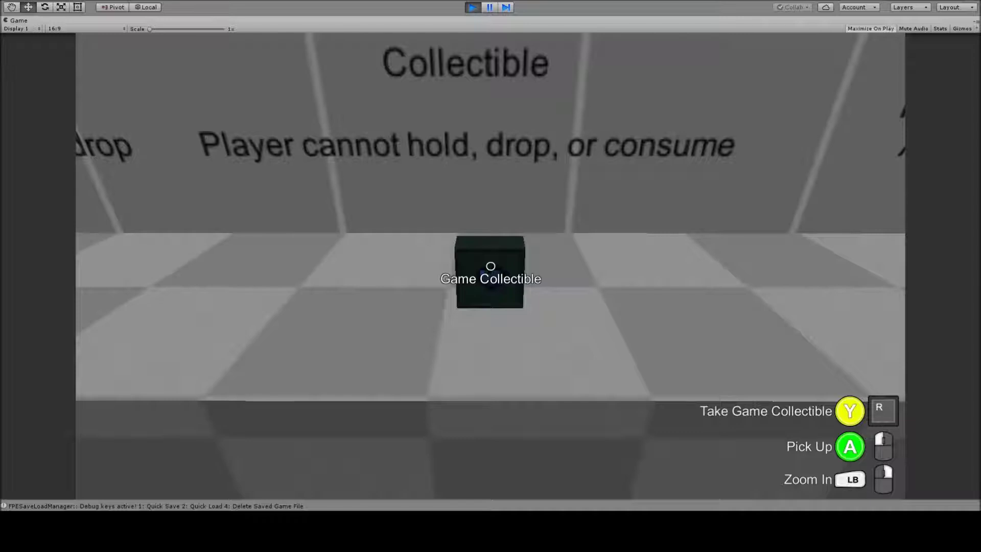
pyautogui.press('w')
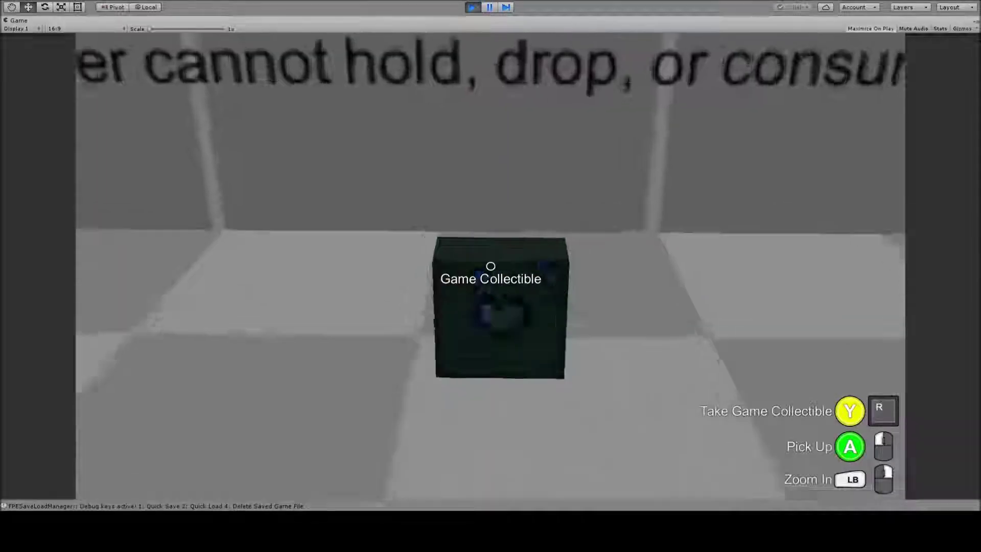
pyautogui.press('s')
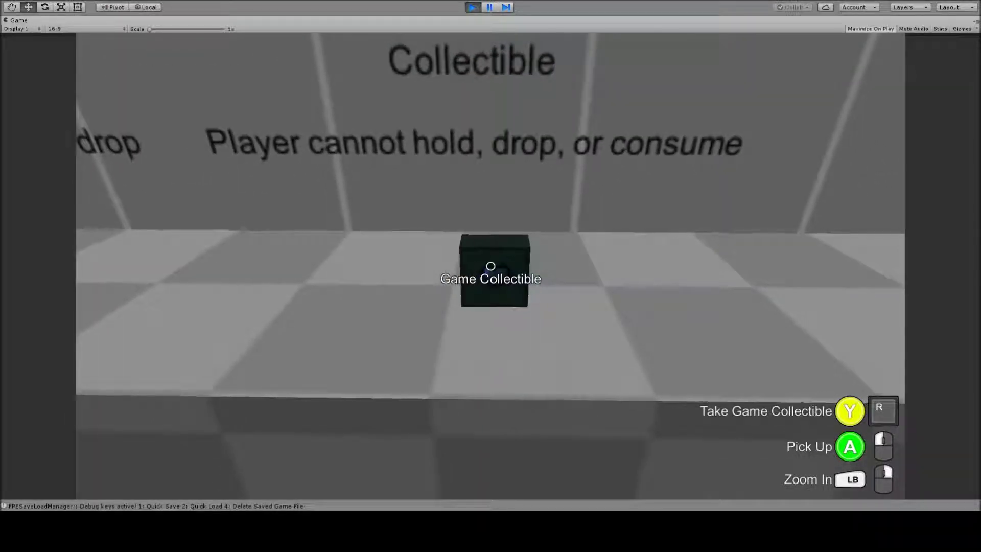
# Store the Game Collectible in the inventory and select its entry on the inventory screen
pyautogui.press('r')
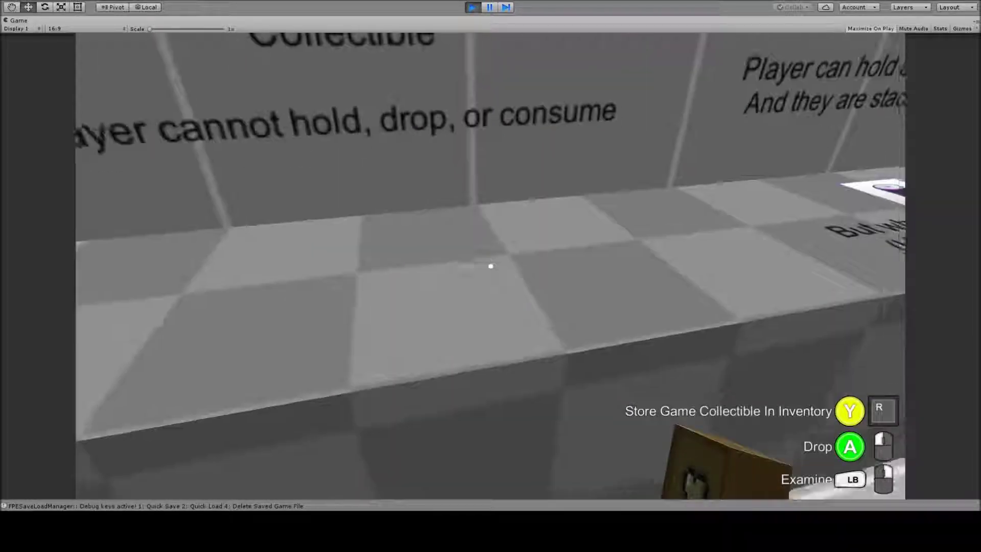
pyautogui.click(490, 266)
pyautogui.click(491, 266)
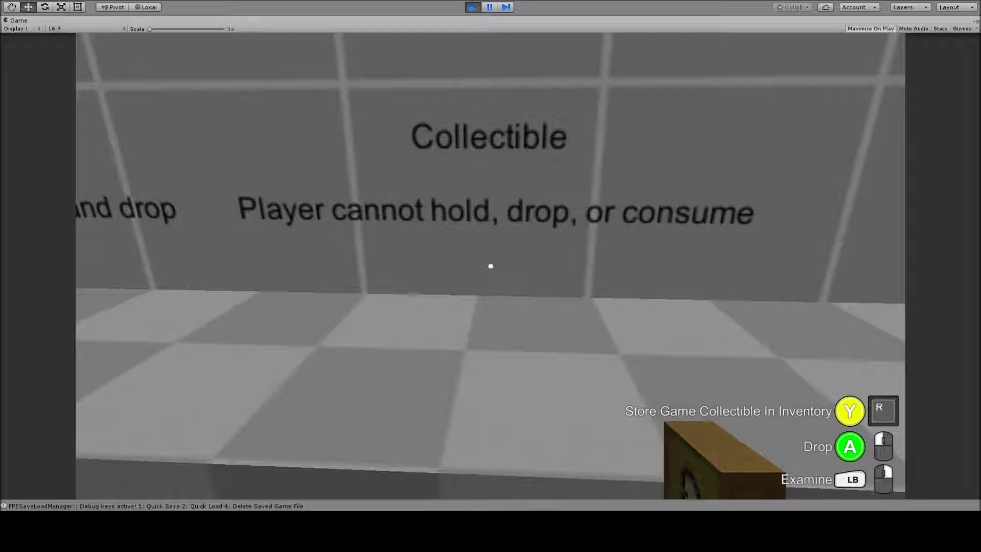
pyautogui.press('r')
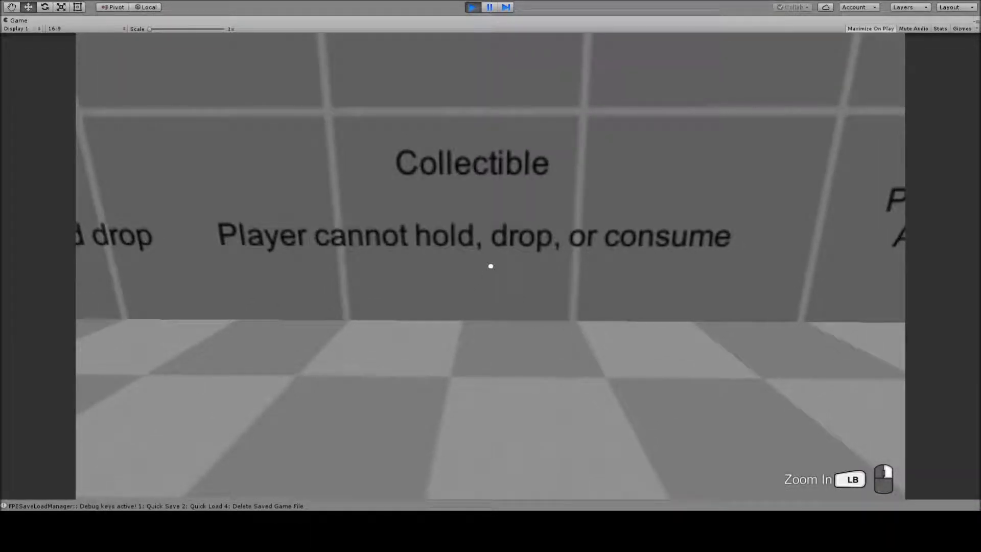
pyautogui.press('Tab')
pyautogui.click(184, 159)
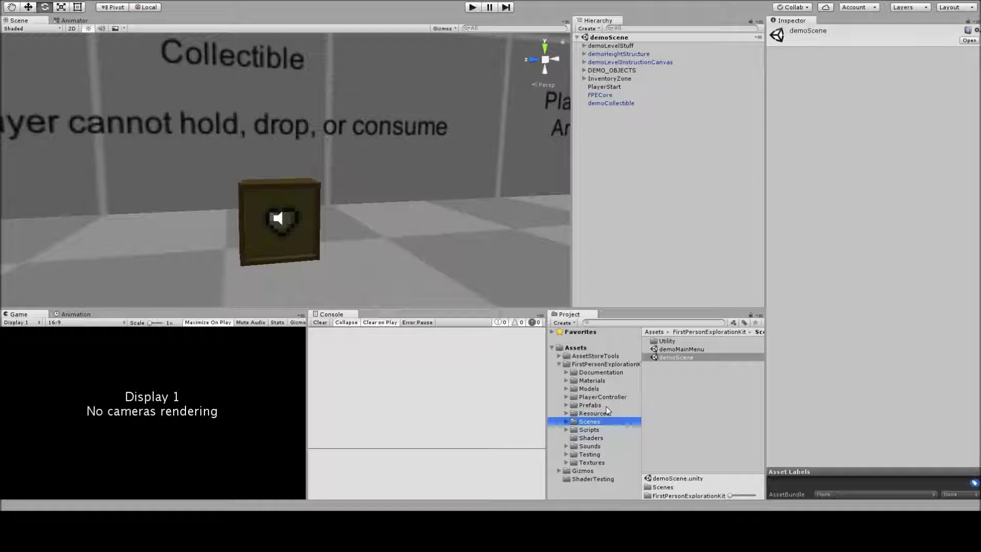
# Open the InventoryImageCapture scene from the Utility folder under Scenes
pyautogui.click(567, 421)
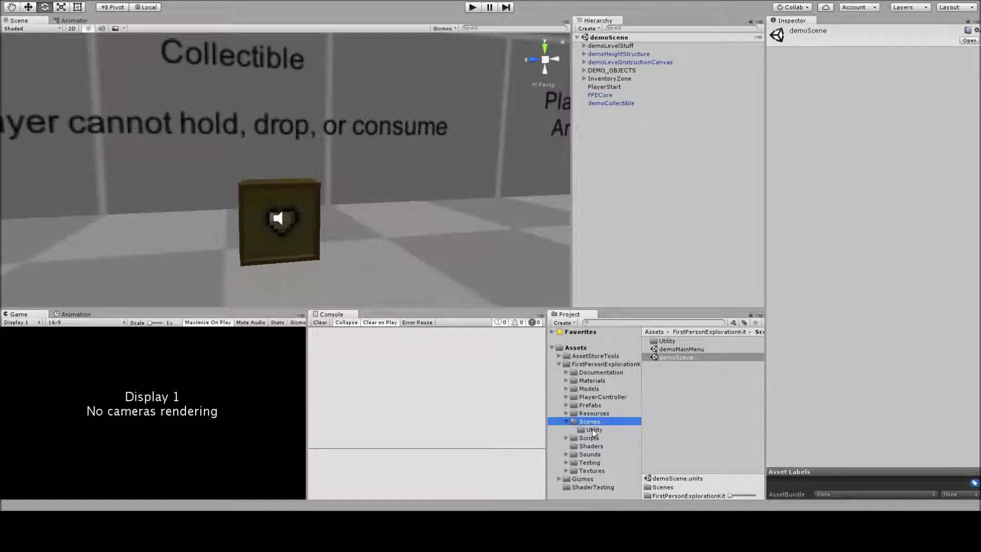
pyautogui.click(592, 431)
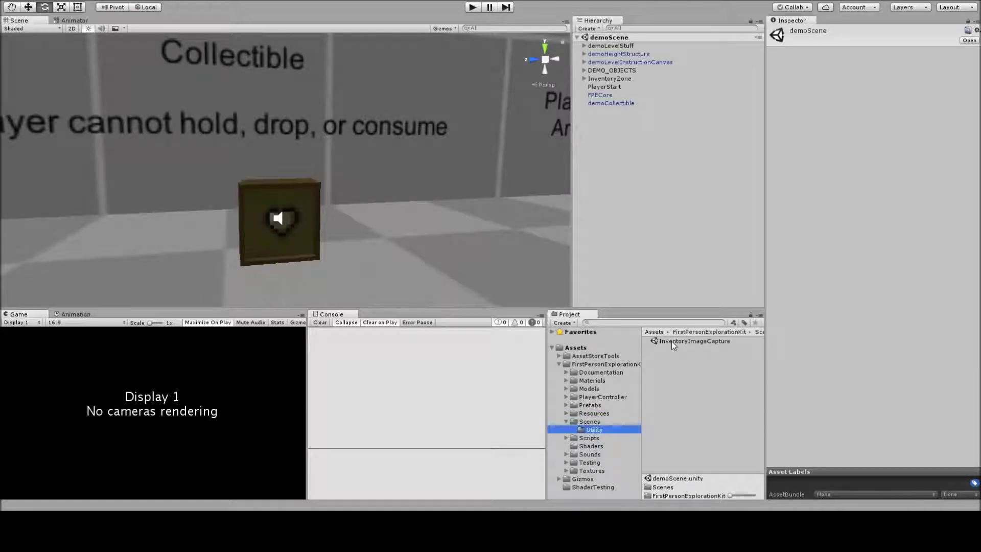
pyautogui.click(672, 341)
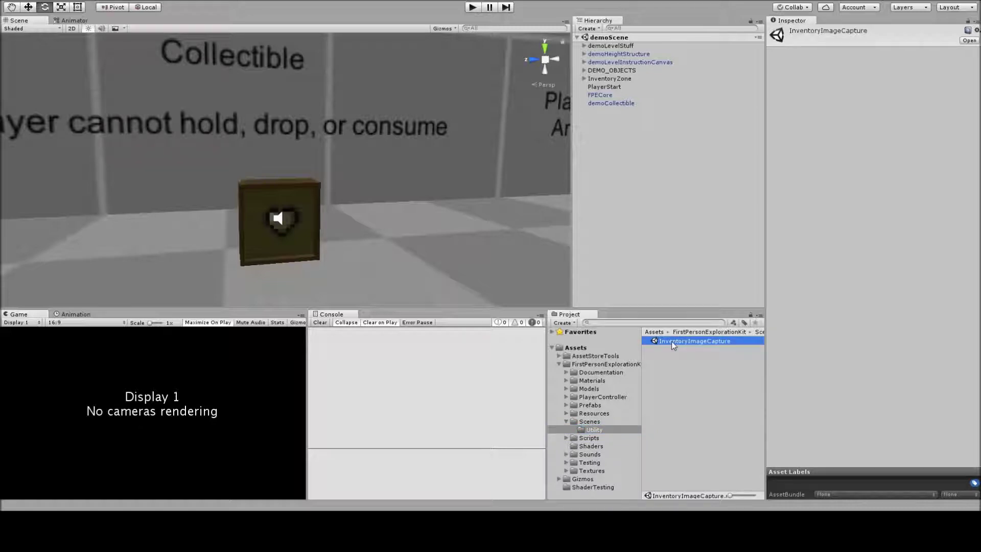
pyautogui.doubleClick(671, 341)
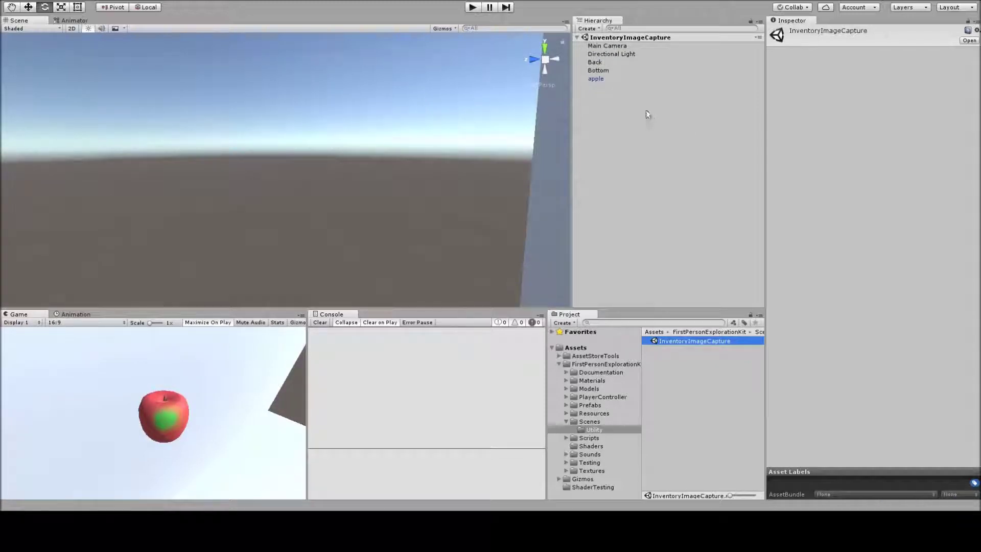
# Search the project for "collect" and add the collectible model to the scene alongside the apple
pyautogui.doubleClick(607, 80)
pyautogui.keyDown('alt'); pyautogui.moveTo(339, 116); pyautogui.dragTo(190, 156); pyautogui.keyUp('alt')
pyautogui.click(618, 324)
pyautogui.write('collect')
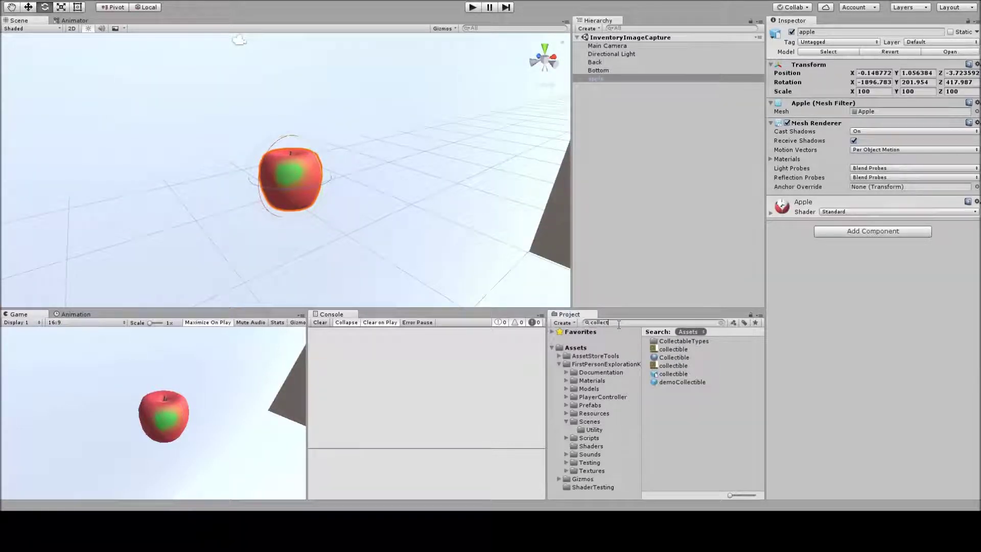
pyautogui.moveTo(673, 374); pyautogui.dragTo(633, 80)
# Copy the apple's Transform values onto the collectible and deactivate the apple
pyautogui.rightClick(820, 65)
pyautogui.click(864, 118)
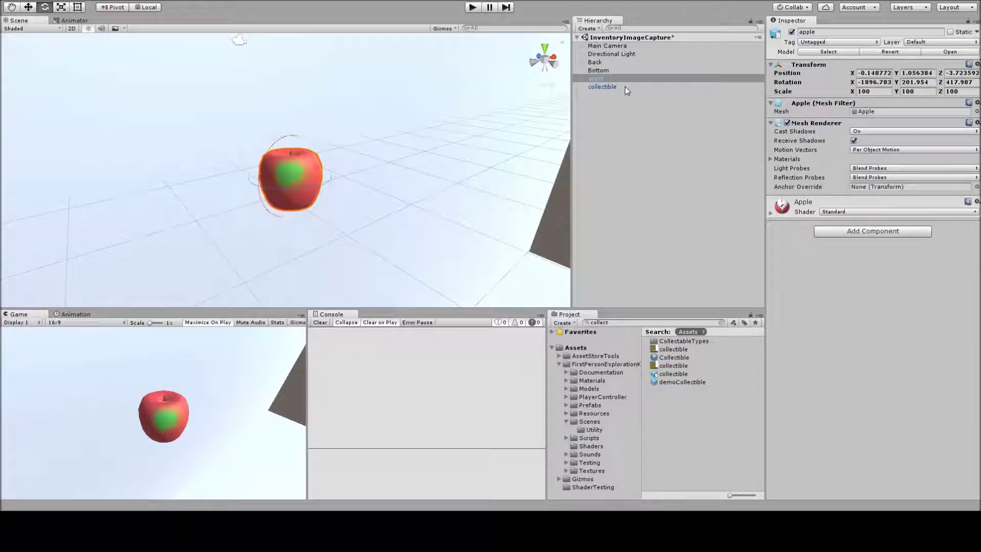
pyautogui.click(627, 88)
pyautogui.rightClick(829, 65)
pyautogui.click(868, 134)
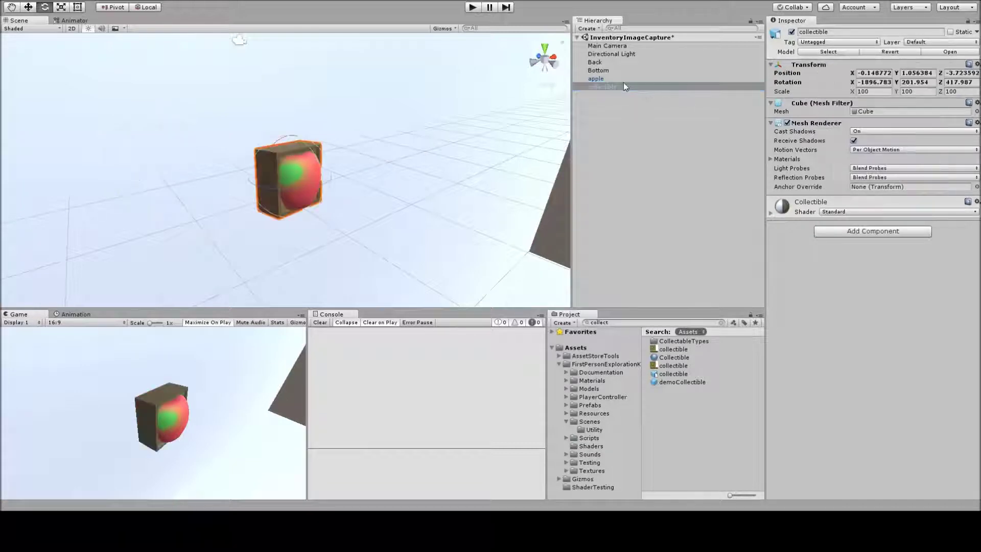
pyautogui.click(664, 79)
pyautogui.click(792, 32)
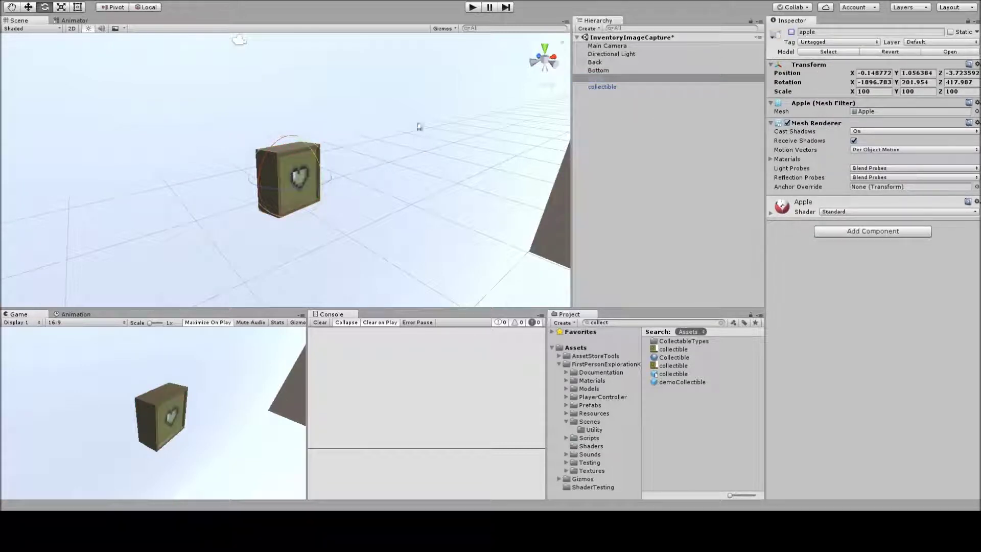
# Rotate the collectible so its heart side faces the camera, and save the scene
pyautogui.moveTo(306, 189); pyautogui.dragTo(284, 194)
pyautogui.click(613, 88)
pyautogui.moveTo(303, 188); pyautogui.dragTo(296, 164)
pyautogui.hotkey('ctrl', 's')
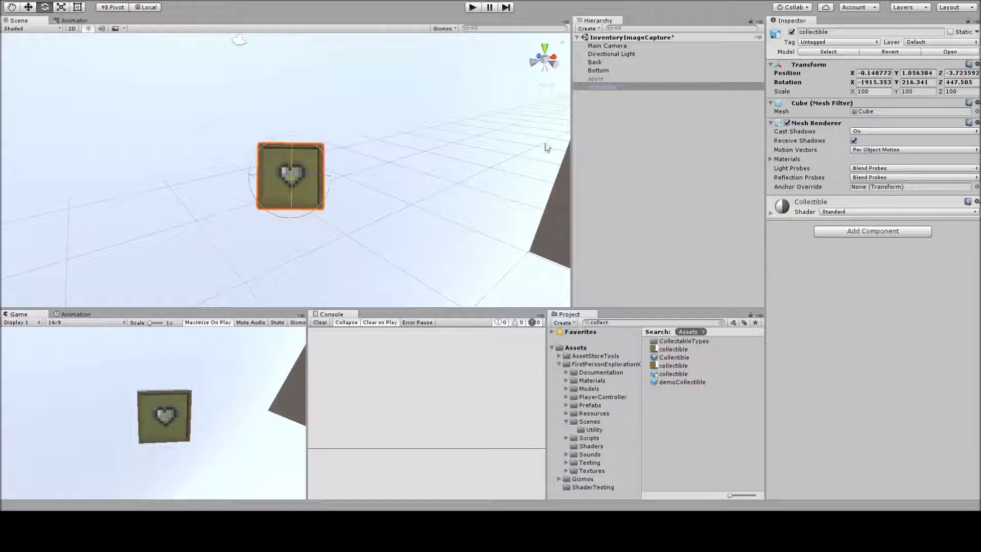
# Run the InventoryImageCapture scene briefly in Play mode to view the collectible at full size, and stop it
pyautogui.click(473, 7)
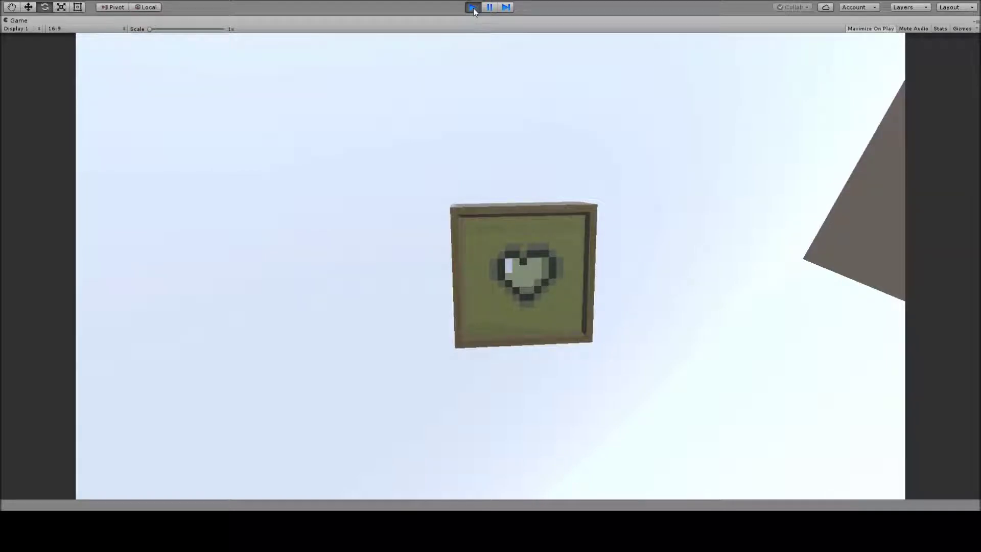
pyautogui.click(473, 7)
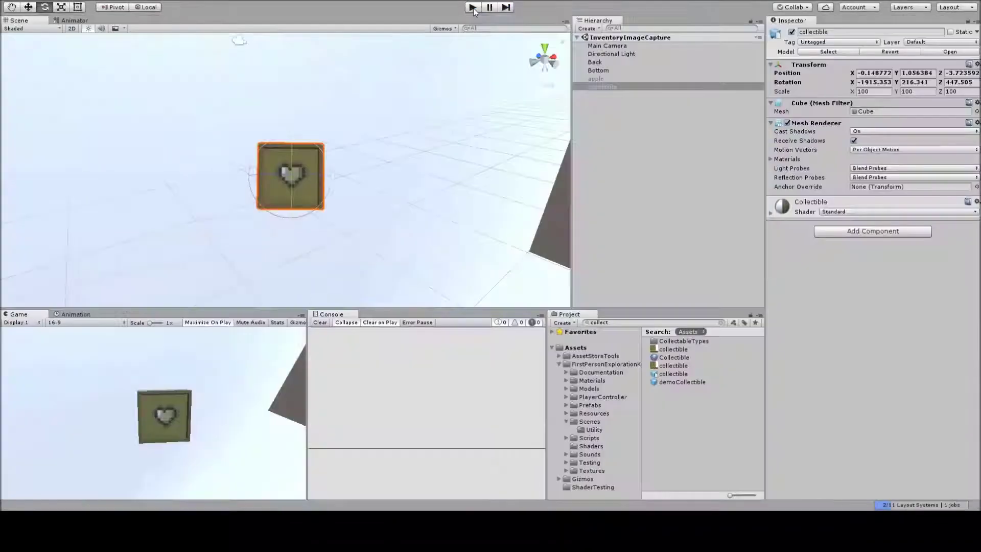
pyautogui.click(676, 148)
# Inspect the inventoryItemImageTemplate texture in the Templates folder under Textures
pyautogui.click(592, 470)
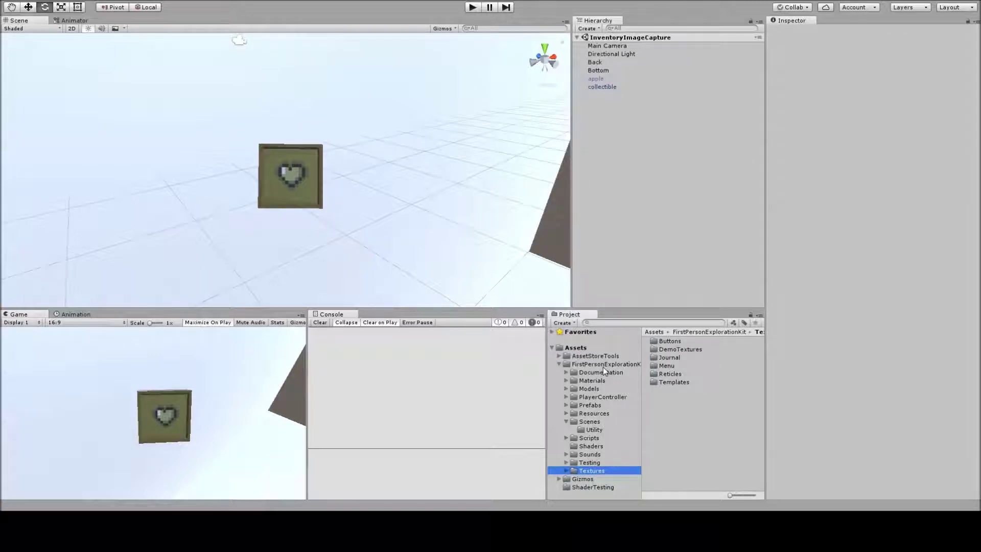
pyautogui.doubleClick(673, 382)
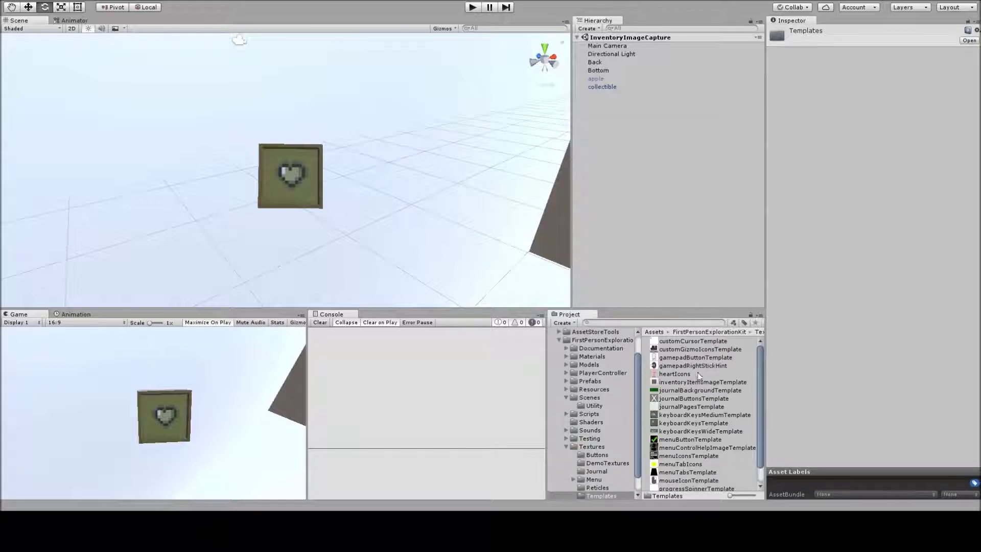
pyautogui.click(701, 382)
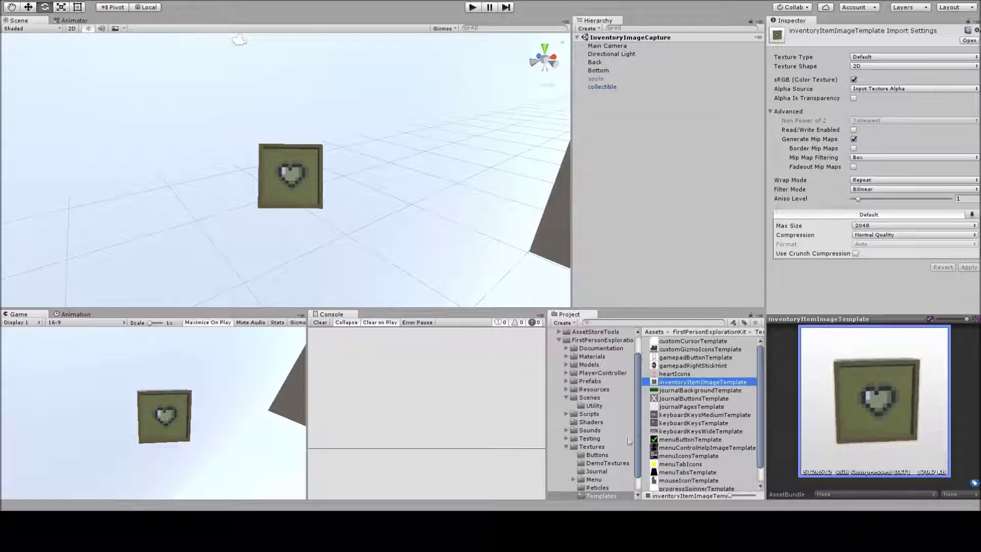
# Set the inv_collectible texture in Menu's InventoryItems folder to Sprite (2D and UI) with Aniso Level 16, and apply the import settings
pyautogui.click(595, 479)
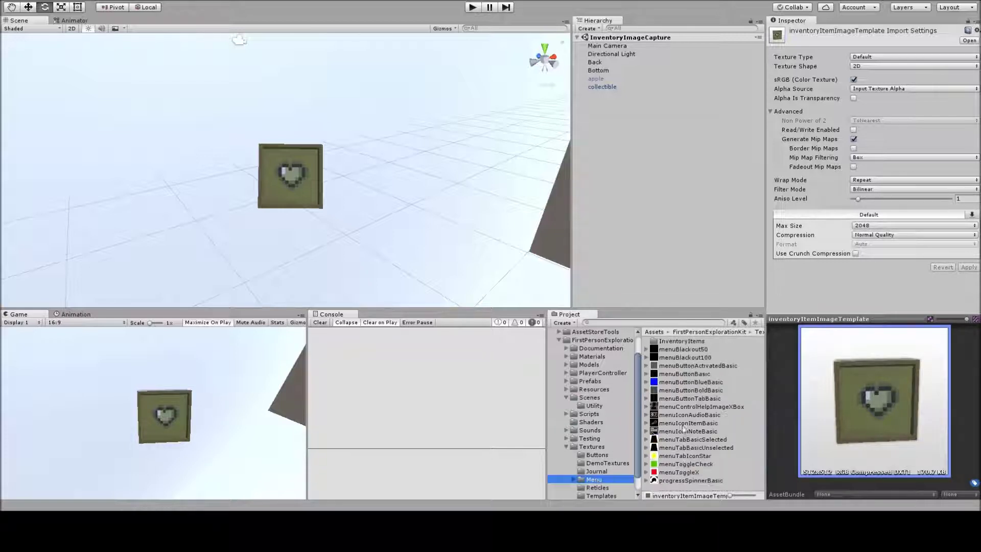
pyautogui.doubleClick(684, 341)
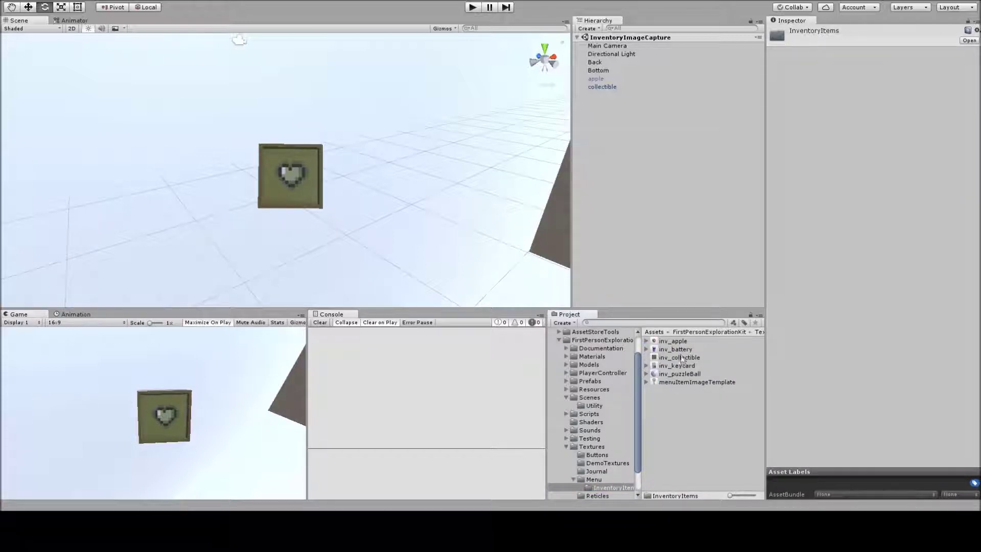
pyautogui.click(681, 357)
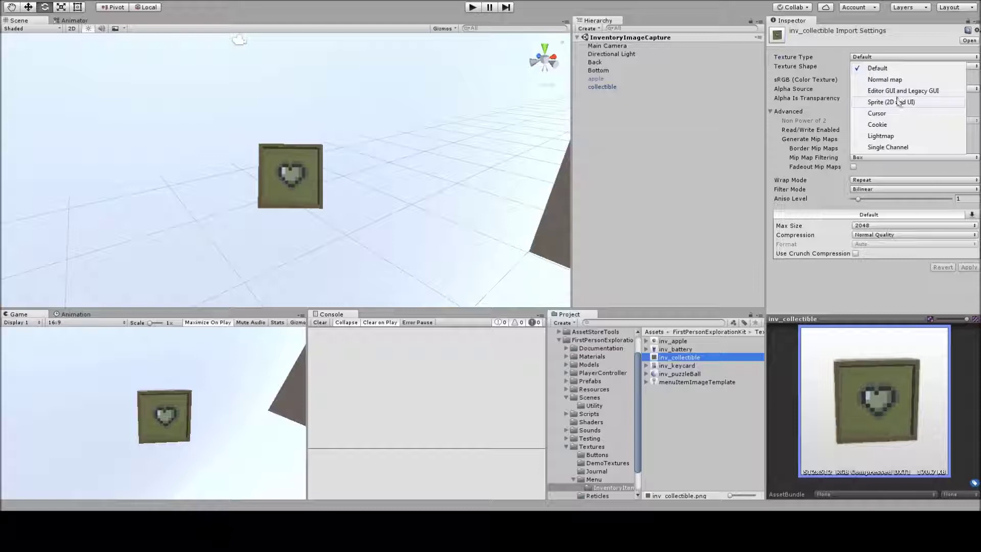
pyautogui.click(893, 102)
pyautogui.click(890, 82)
pyautogui.click(876, 92)
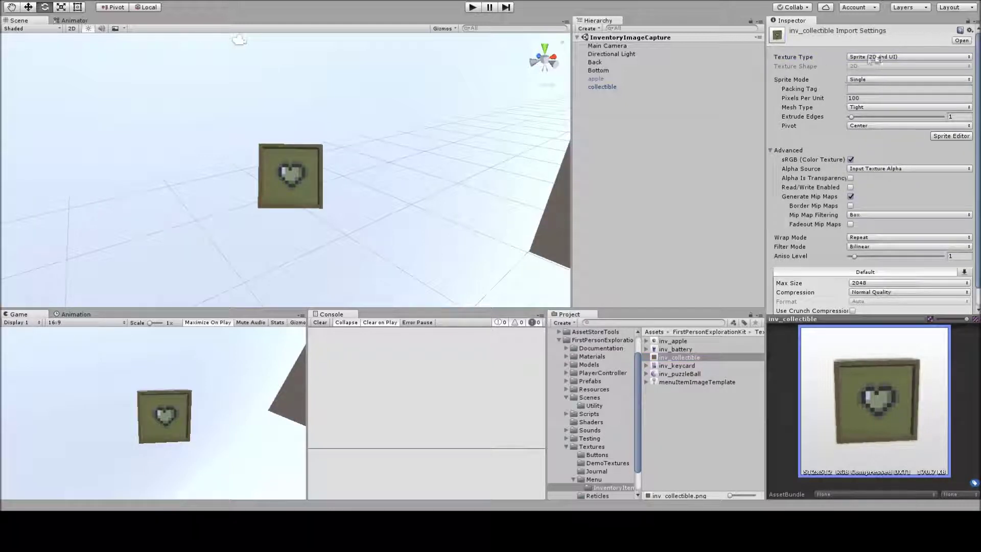
pyautogui.scroll(-1, 950, 216)
pyautogui.click(961, 305)
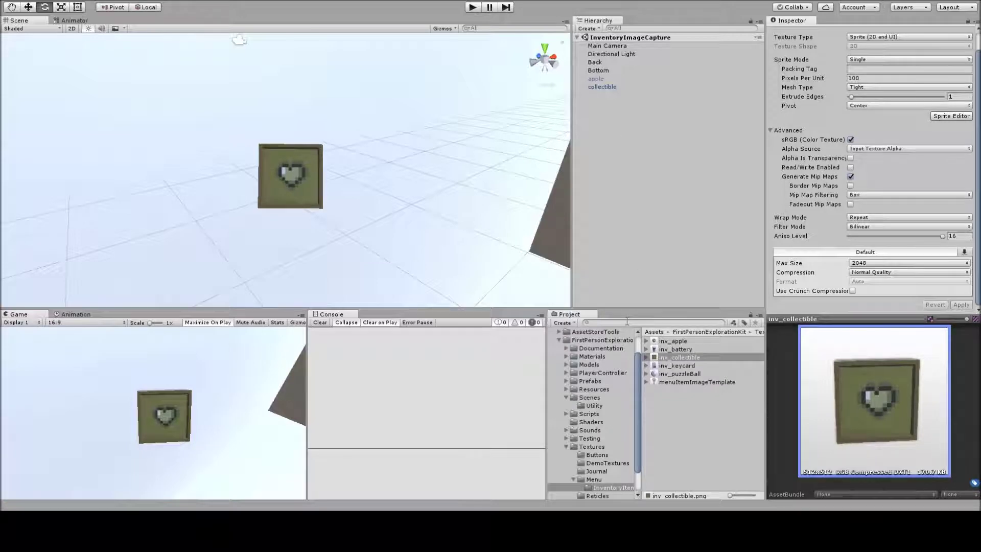
# Search the project for "demosc" and open demoScene
pyautogui.write('demosc')
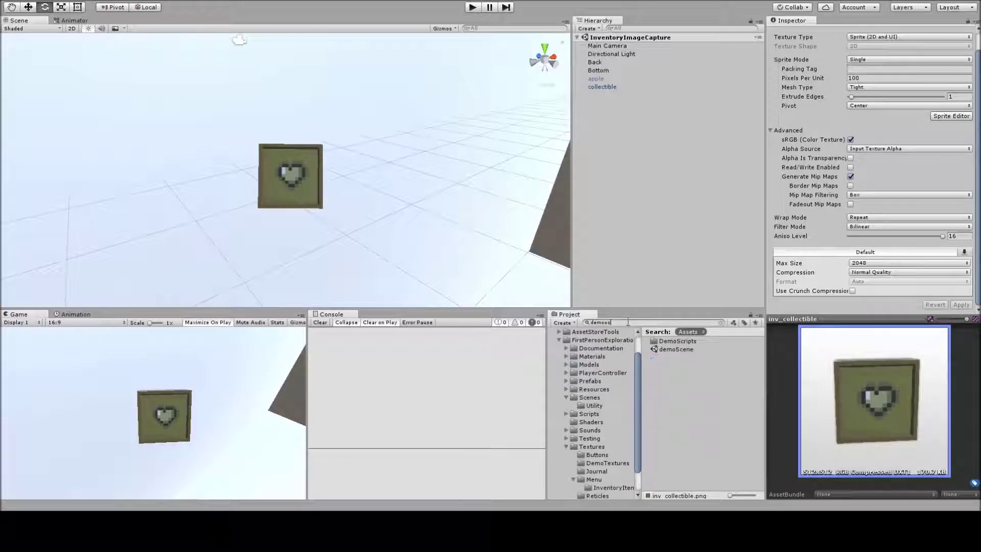
pyautogui.press('Down')
pyautogui.press('Down')
pyautogui.press('Return')
# Assign the inv_collectible sprite as the Item Image of the demoCollectible object beneath the Collectible sign
pyautogui.press('w')
pyautogui.moveTo(301, 159); pyautogui.dragTo(416, 179, button='right')
pyautogui.press('s')
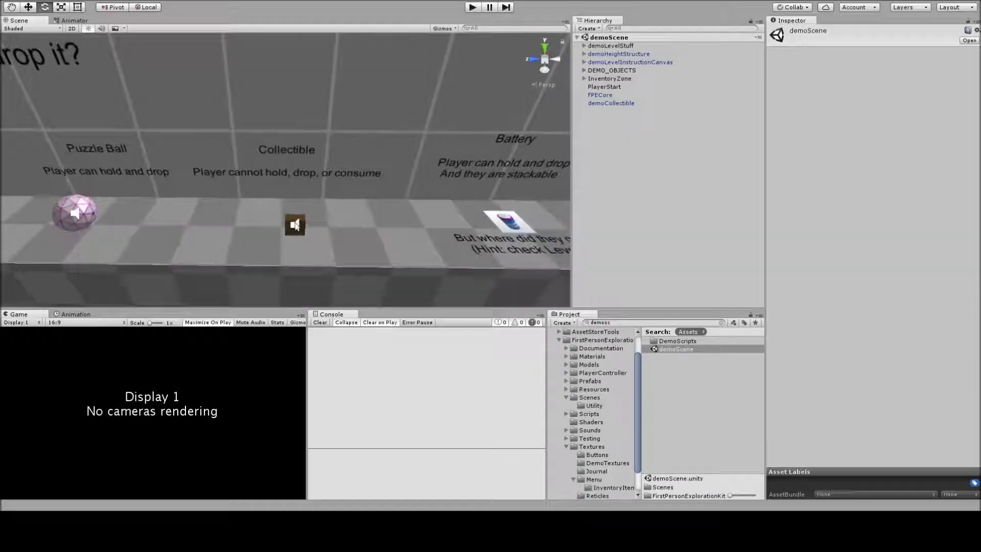
pyautogui.click(296, 224)
pyautogui.press('f')
pyautogui.keyDown('alt'); pyautogui.moveTo(337, 235); pyautogui.dragTo(632, 263); pyautogui.keyUp('alt')
pyautogui.press('e')
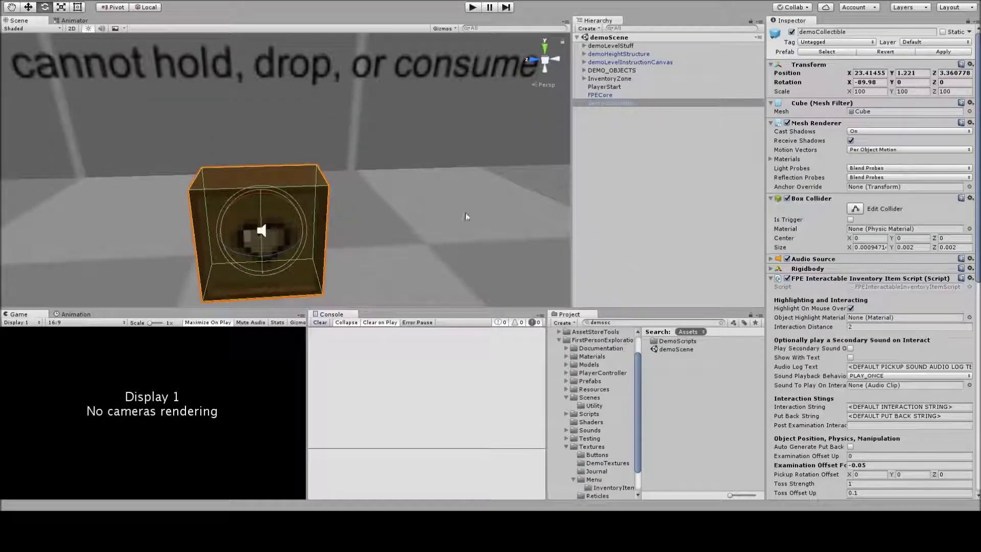
pyautogui.scroll(-10, 947, 219)
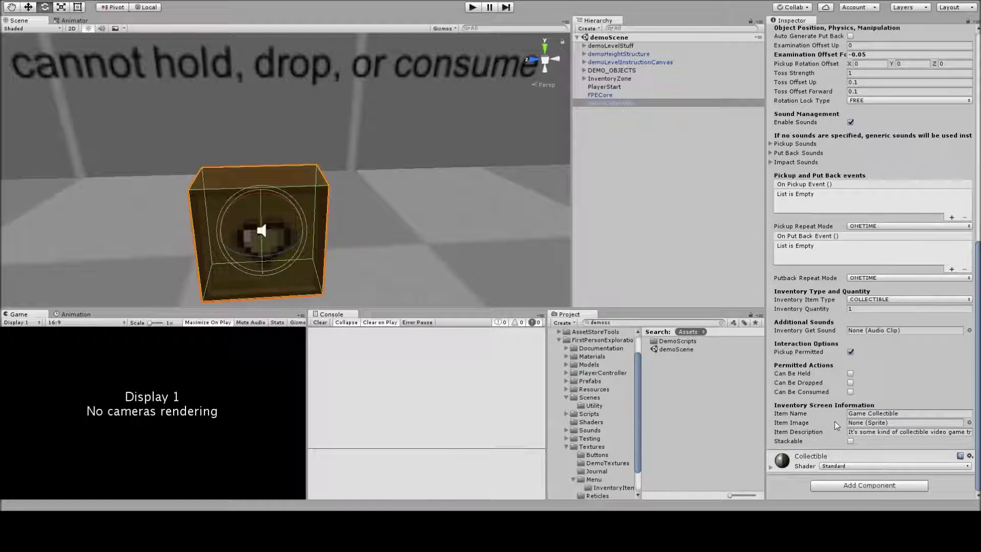
pyautogui.click(969, 423)
pyautogui.write('inv')
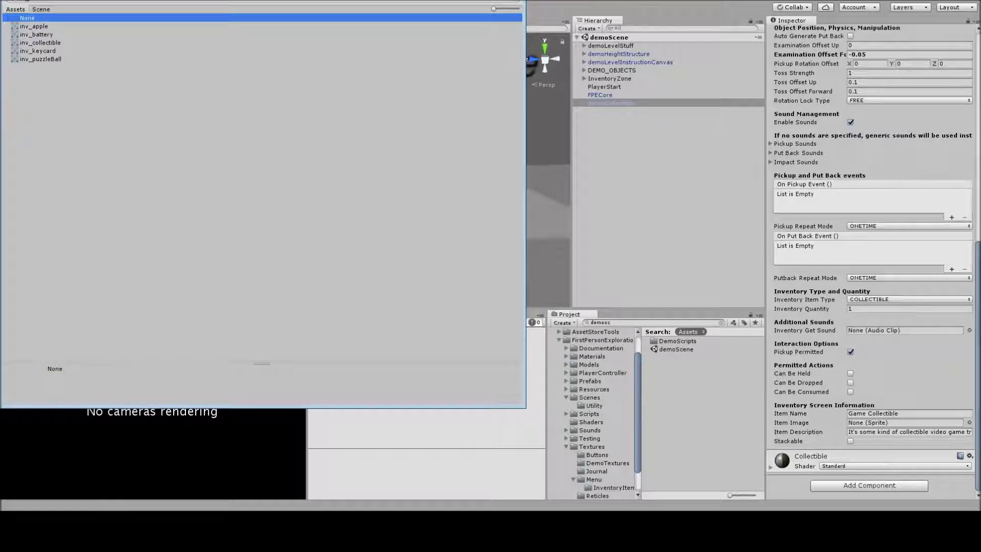
pyautogui.write('_col')
pyautogui.press('Down')
pyautogui.press('Return')
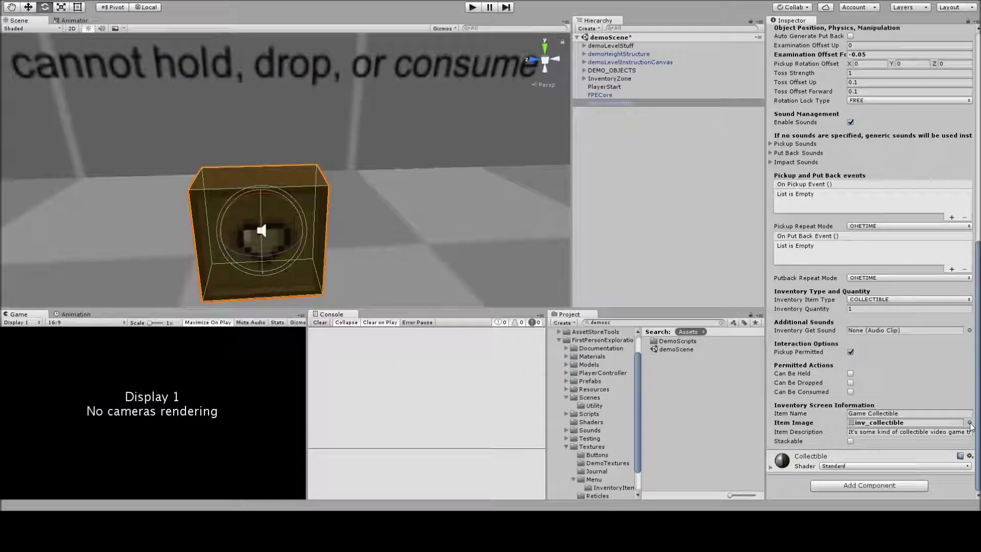
# Deselect demoCollectible and run demoScene in Play mode to test its new inventory image
pyautogui.scroll(10, 903, 409)
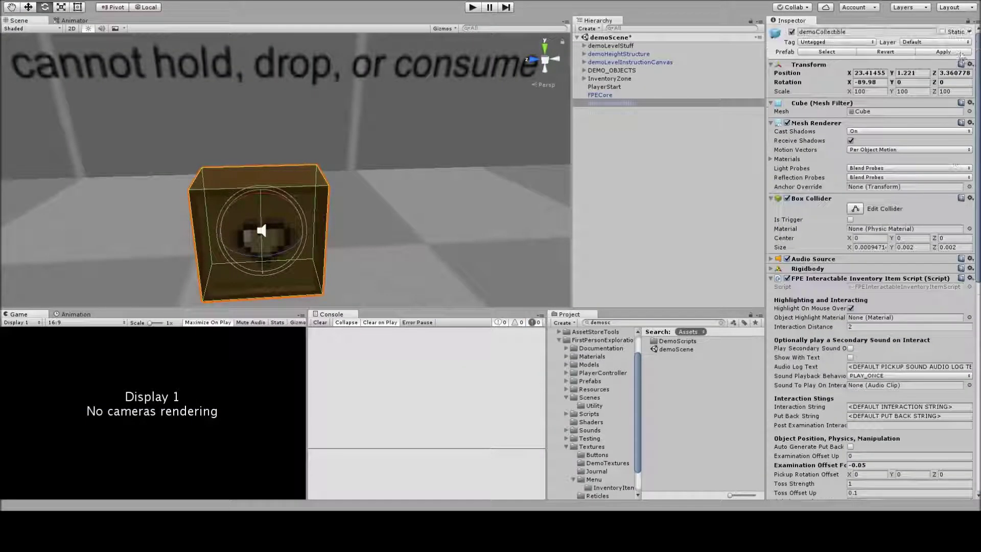
pyautogui.click(675, 111)
pyautogui.click(473, 7)
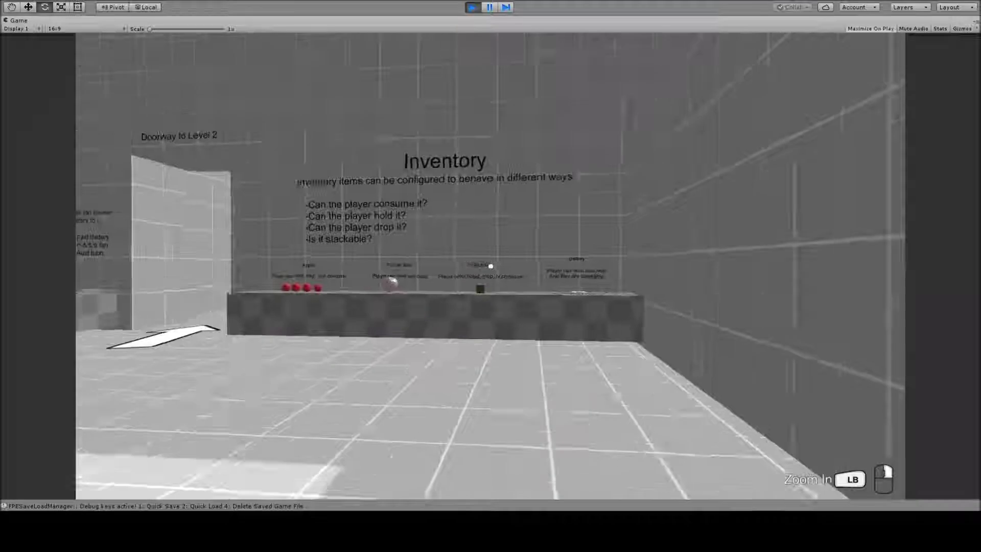
# Take the Game Collectible from the shelf and examine its image, description and available actions in the inventory
pyautogui.press('w')
pyautogui.click(490, 266)
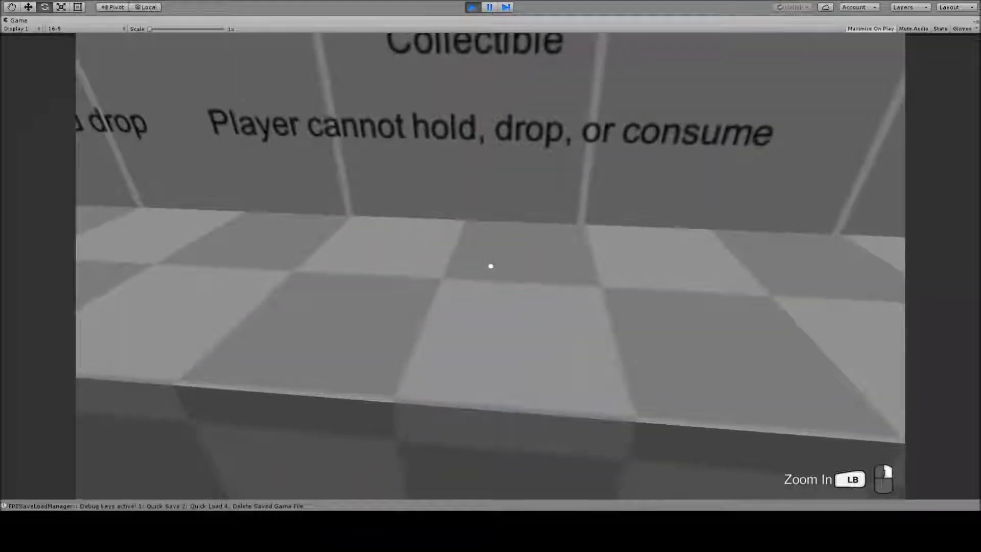
pyautogui.press('Tab')
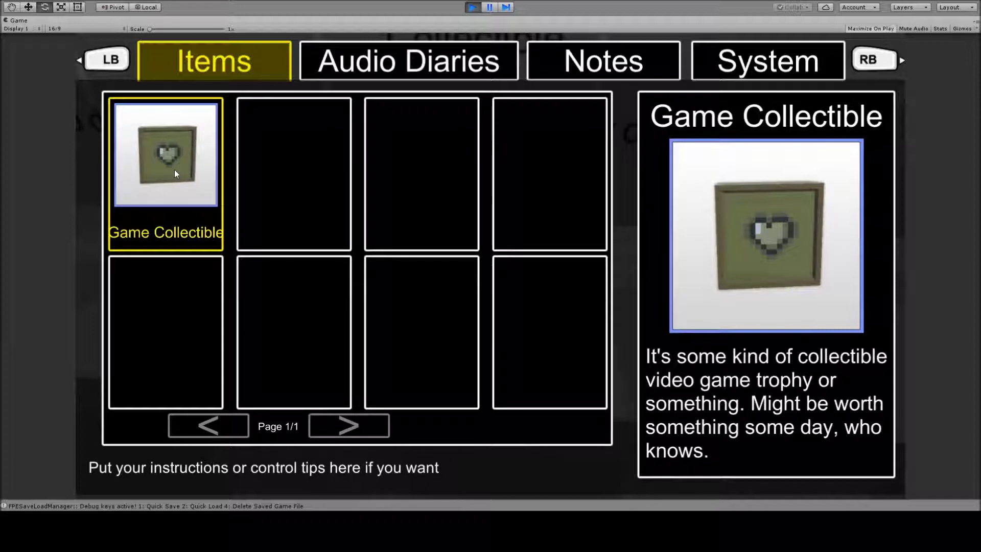
pyautogui.click(175, 173)
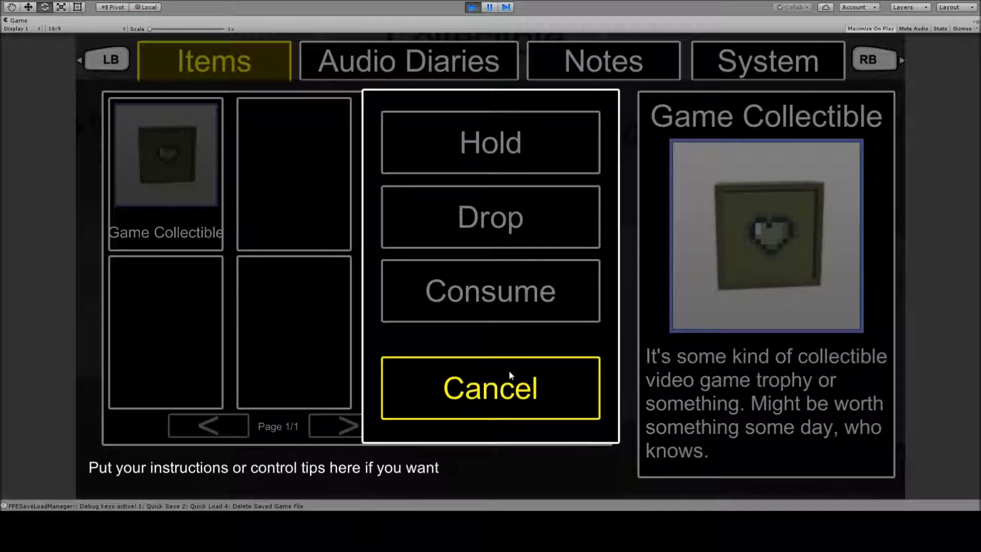
pyautogui.press('Tab')
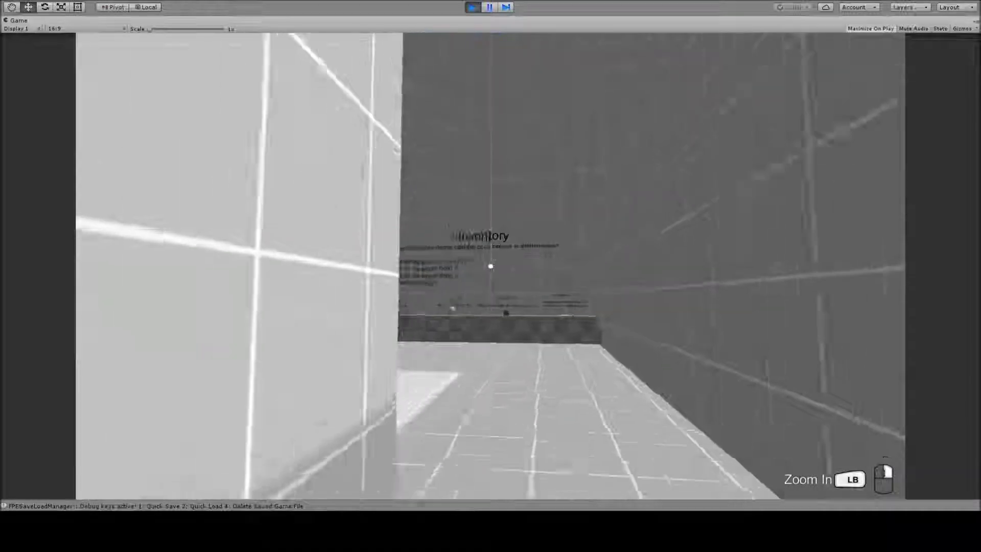
# Pick up the Game Collectible beneath the Collectible sign and drop it on the open floor away from the shelf
pyautogui.press('w')
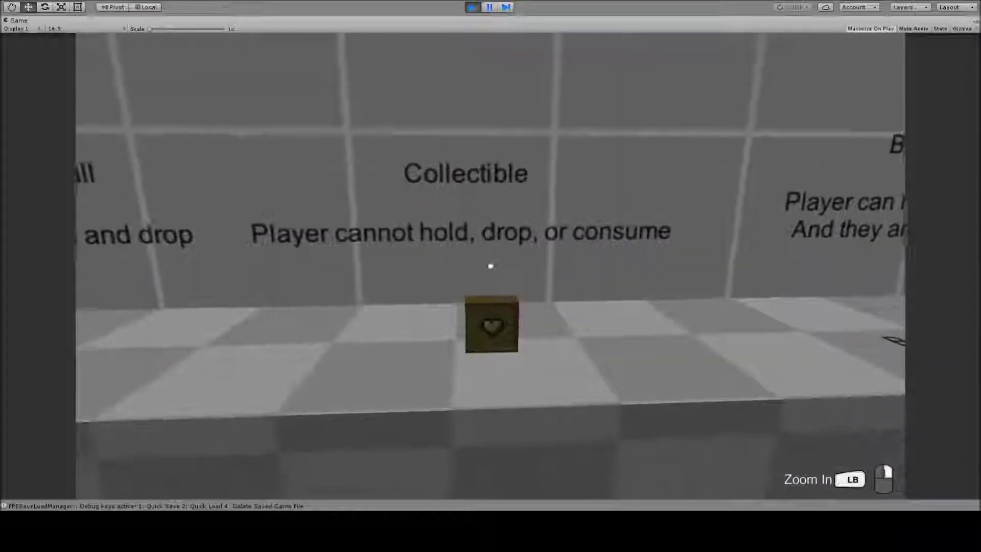
pyautogui.moveTo(491, 266)
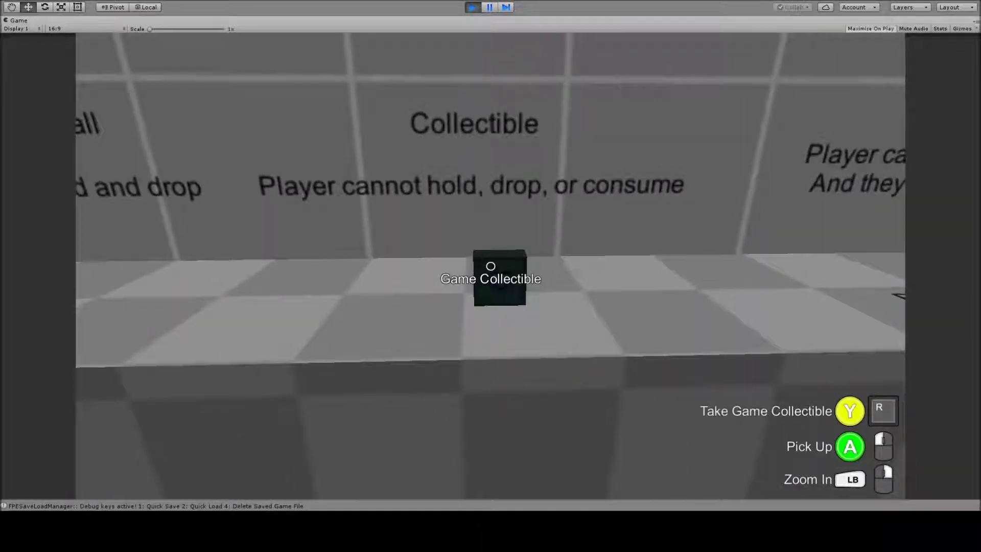
pyautogui.click(490, 266)
pyautogui.click(491, 266)
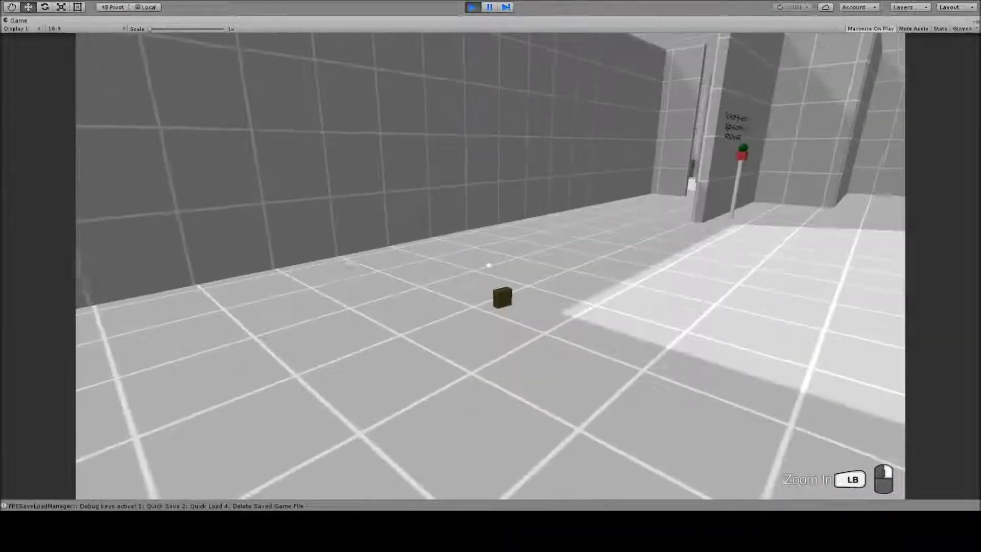
# Save the game with the collectible lying on the floor and load that save
pyautogui.press('Tab')
pyautogui.click(731, 69)
pyautogui.click(770, 242)
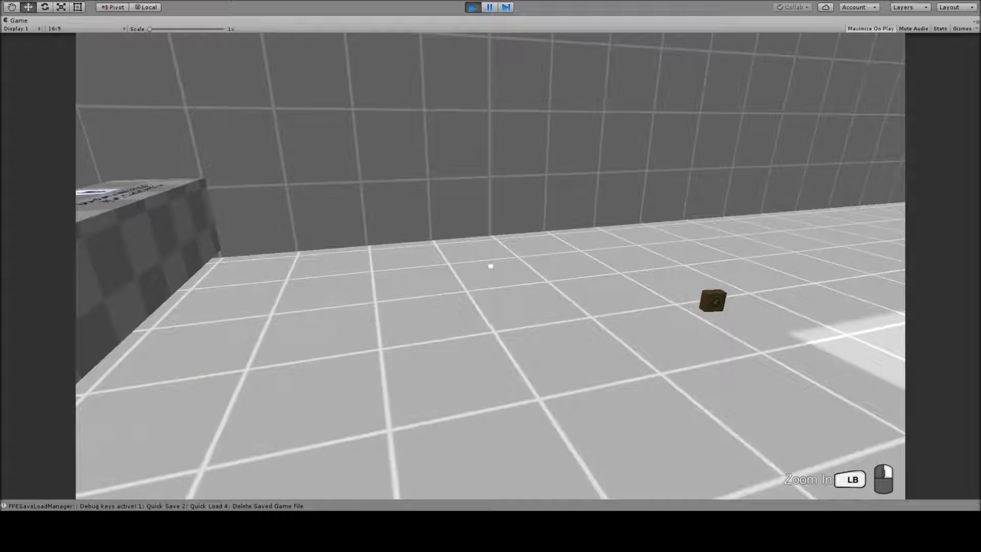
pyautogui.press('Tab')
pyautogui.click(716, 305)
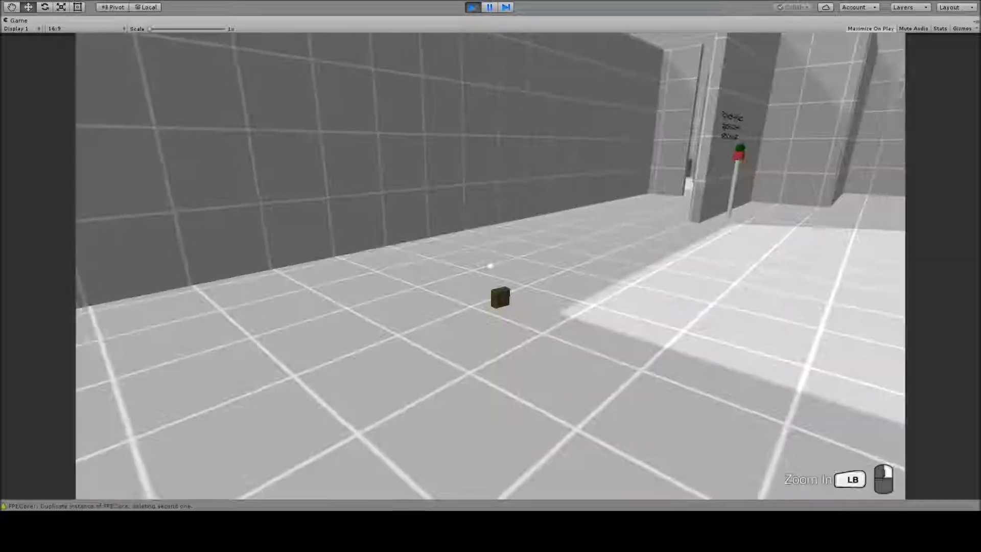
# Take the Game Collectible from the floor into the inventory and view it among the items
pyautogui.press('w')
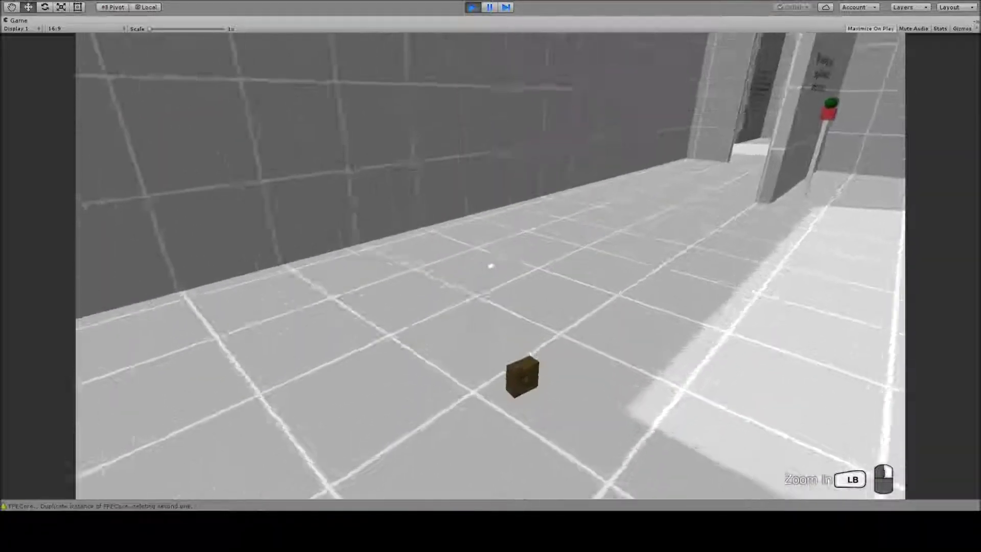
pyautogui.press('r')
pyautogui.press('Tab')
pyautogui.click(249, 68)
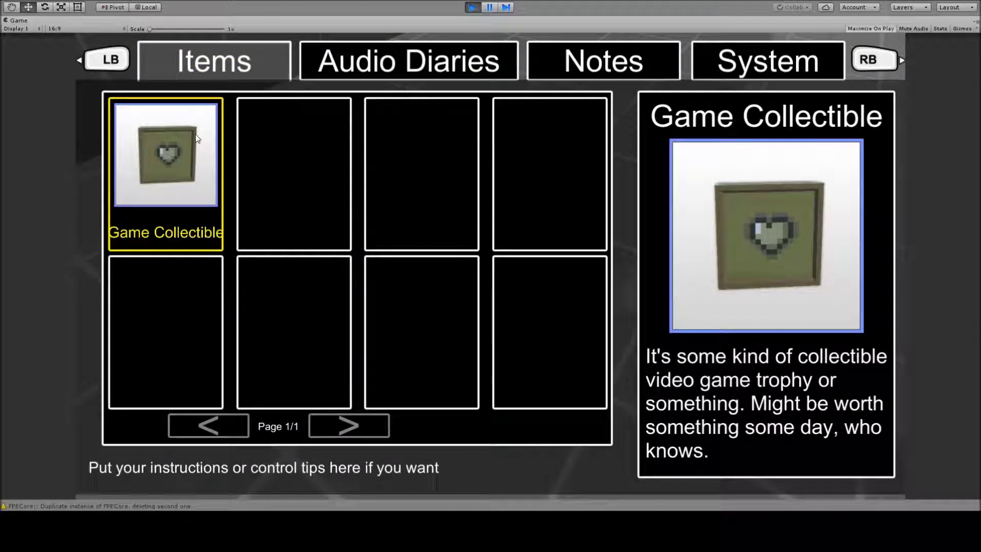
# Save the game with the Game Collectible in the inventory and reload the saved game
pyautogui.click(701, 76)
pyautogui.click(716, 240)
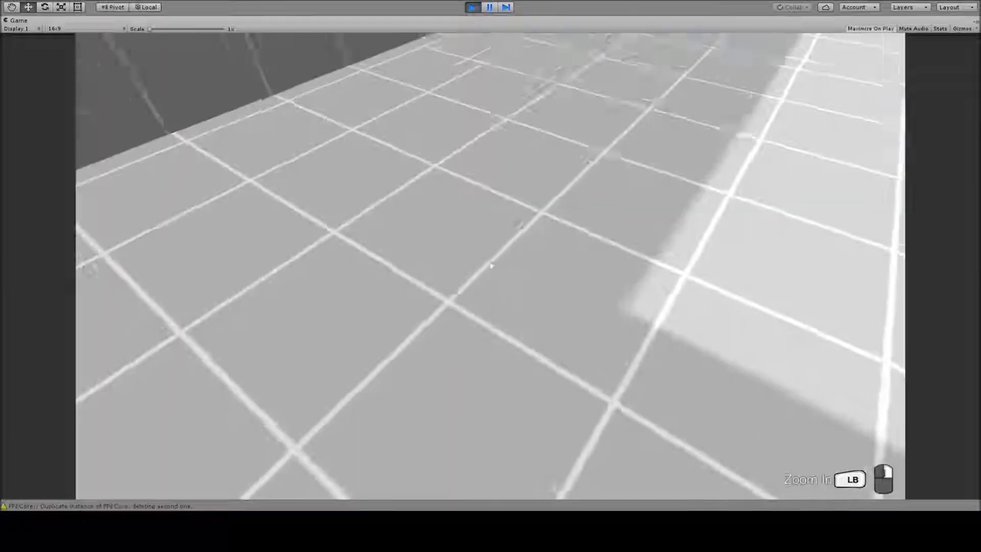
pyautogui.press('Tab')
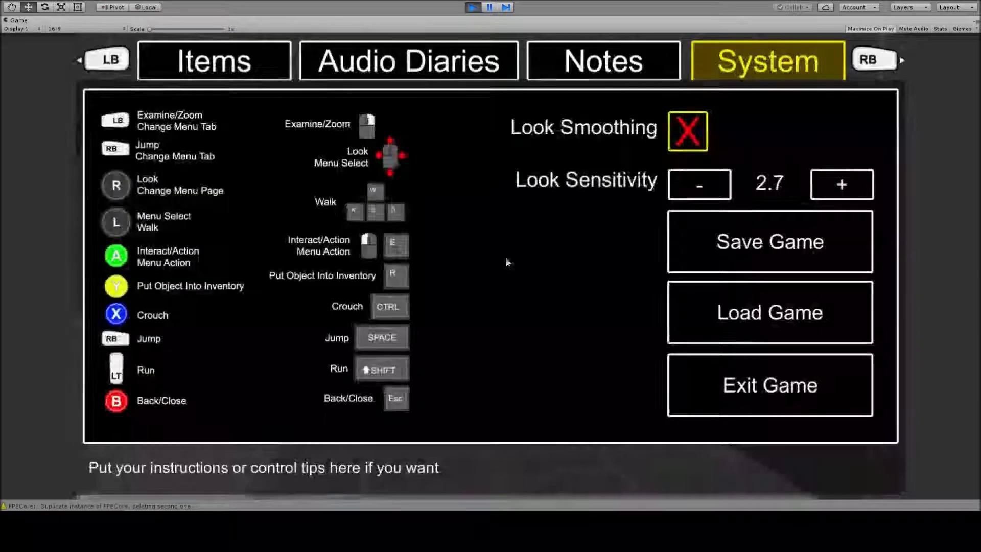
pyautogui.click(709, 307)
# Check the inventory items in the reloaded game and exit Play mode
pyautogui.press('Tab')
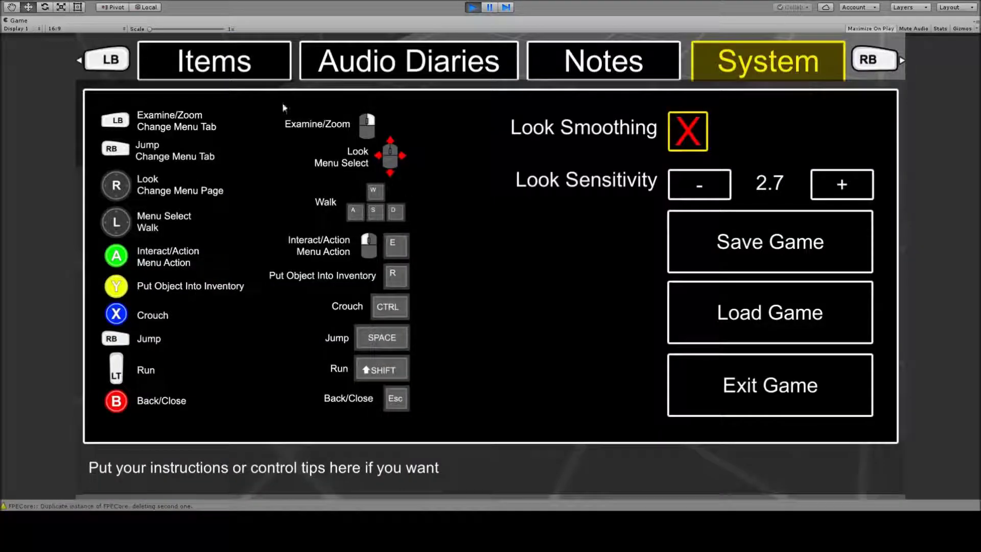
pyautogui.click(238, 64)
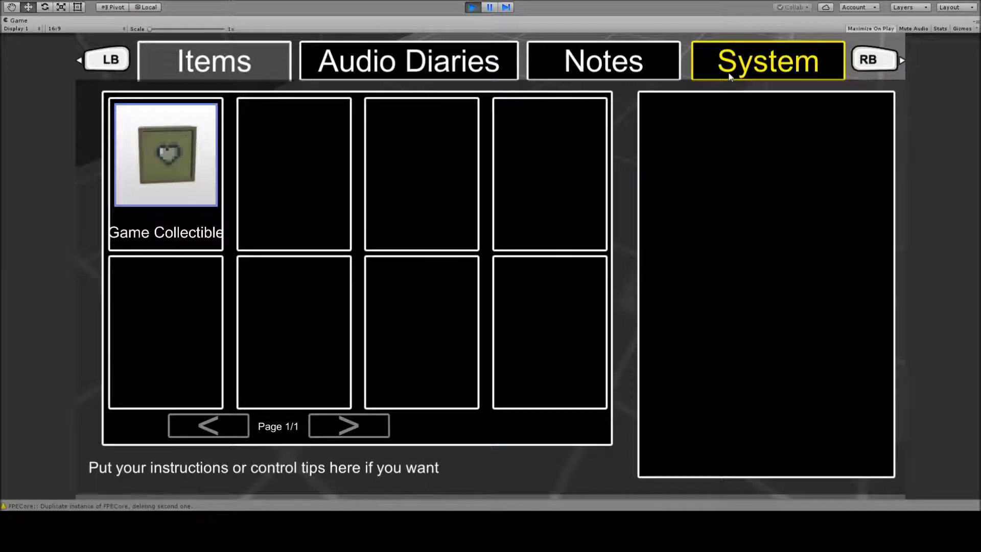
pyautogui.hotkey('ctrl', 'p')
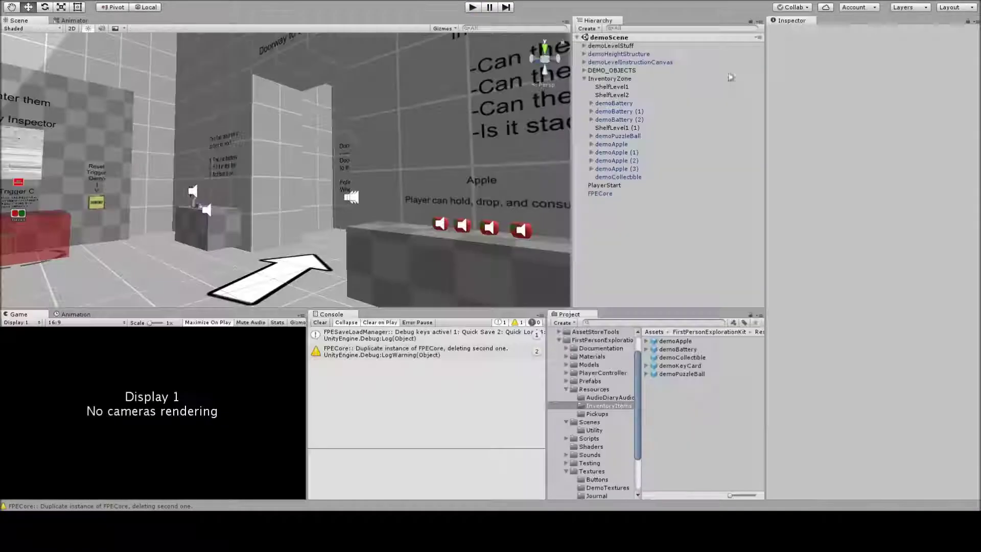